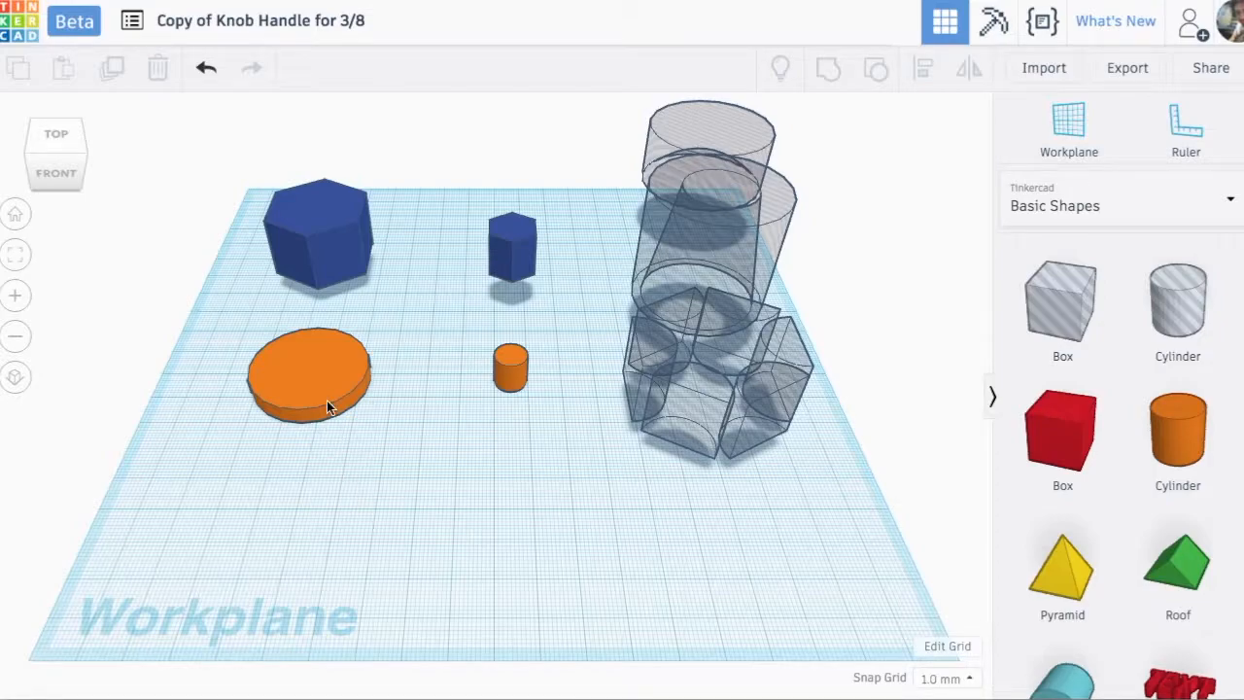
Move the large orange disc toward the front of the workplane, place the large blue hexagonal prism over it and check both footprints.
left_click_drag(327, 401, 379, 537)
left_click_drag(335, 232, 395, 480)
mouse_move(432, 559)
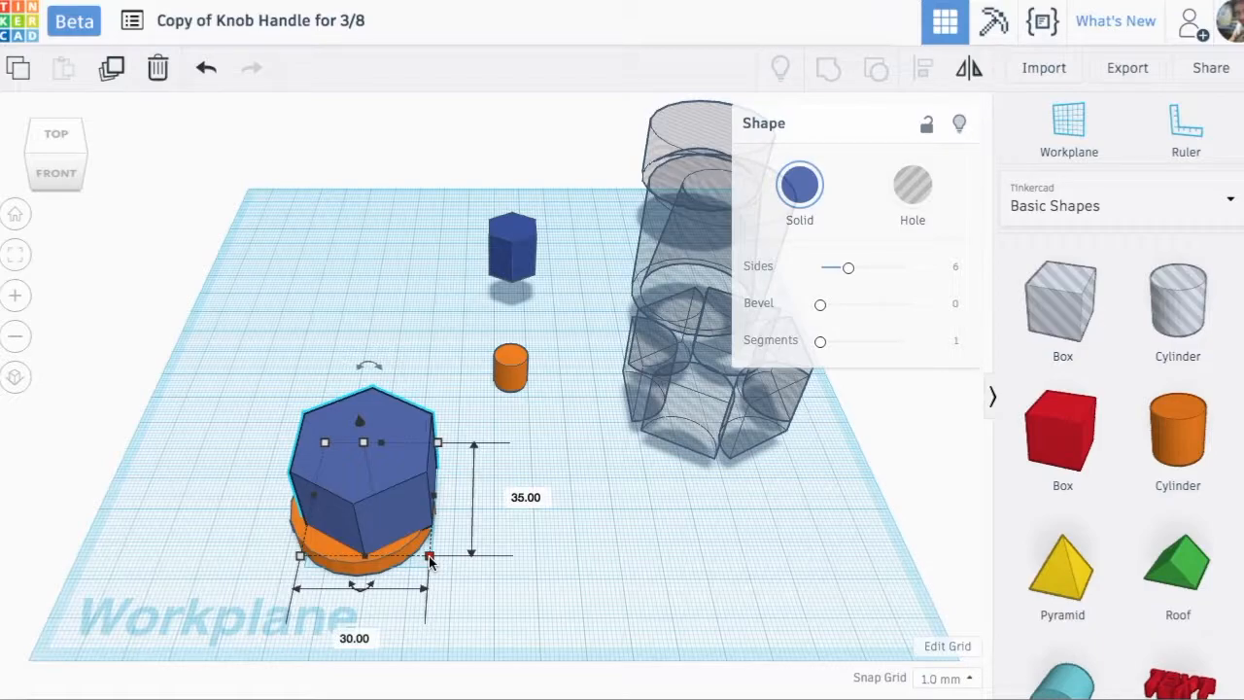
left_click(389, 555)
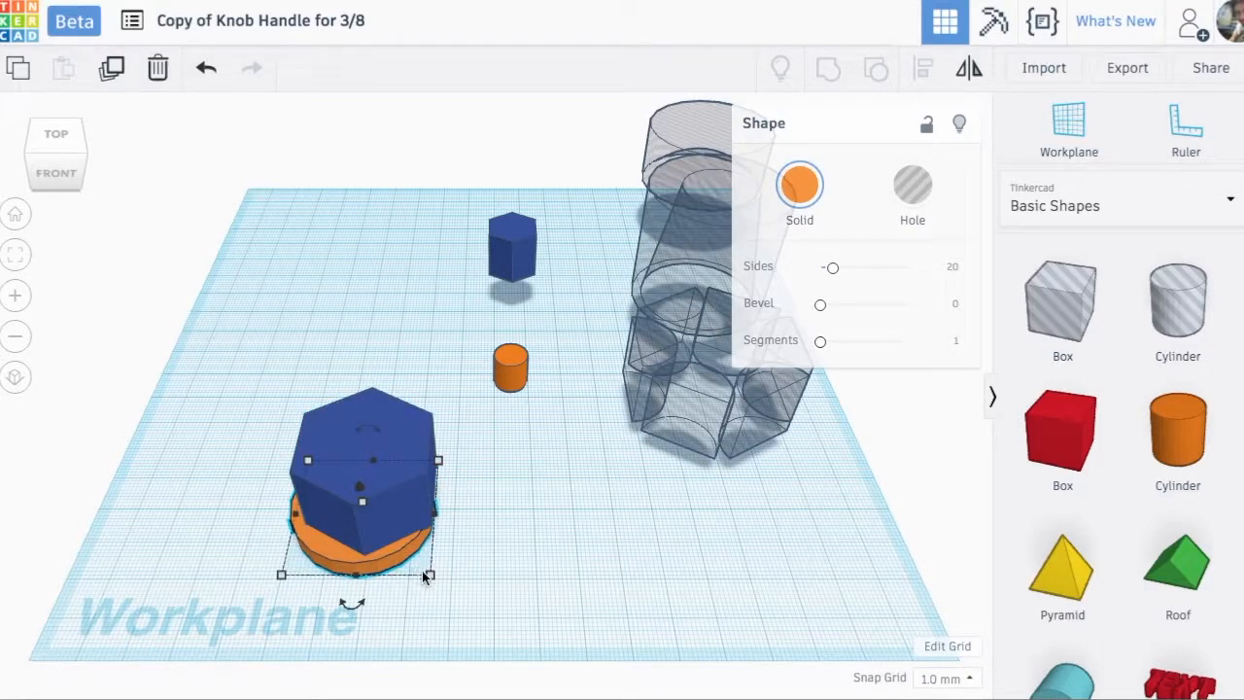
mouse_move(432, 575)
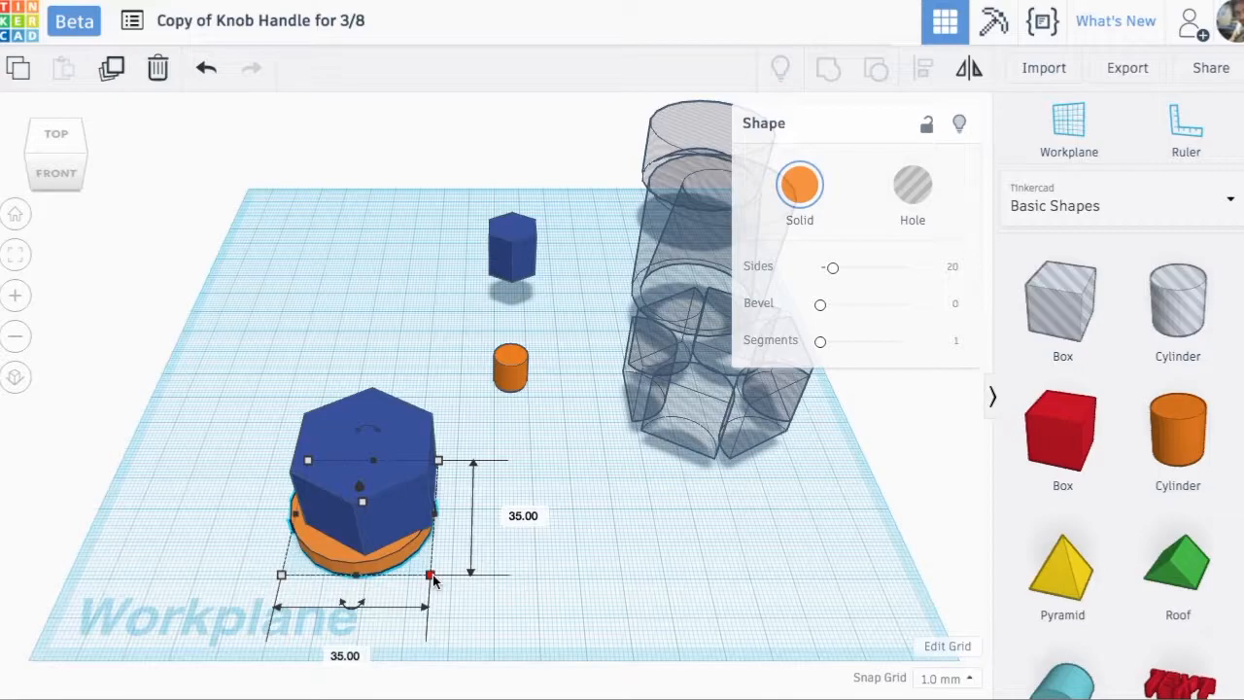
Centre the large hexagonal prism and the orange disc on each other along both horizontal axes and group them into one solid.
left_click_drag(238, 368, 473, 603)
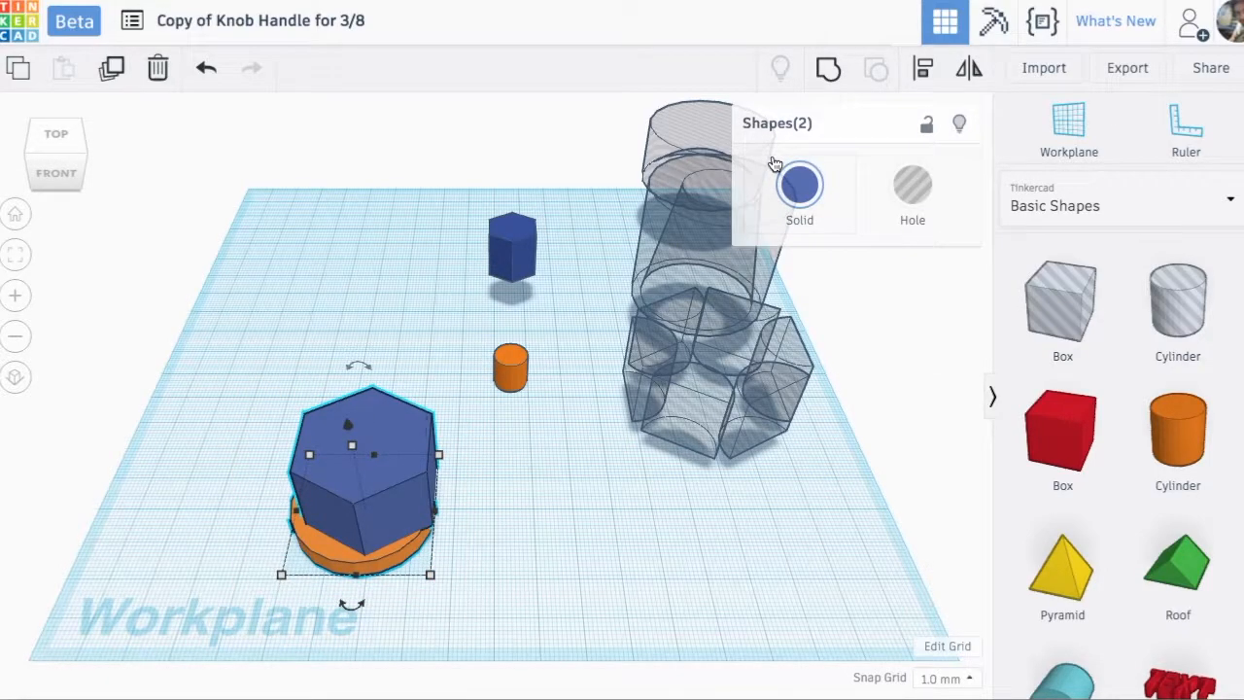
left_click(923, 68)
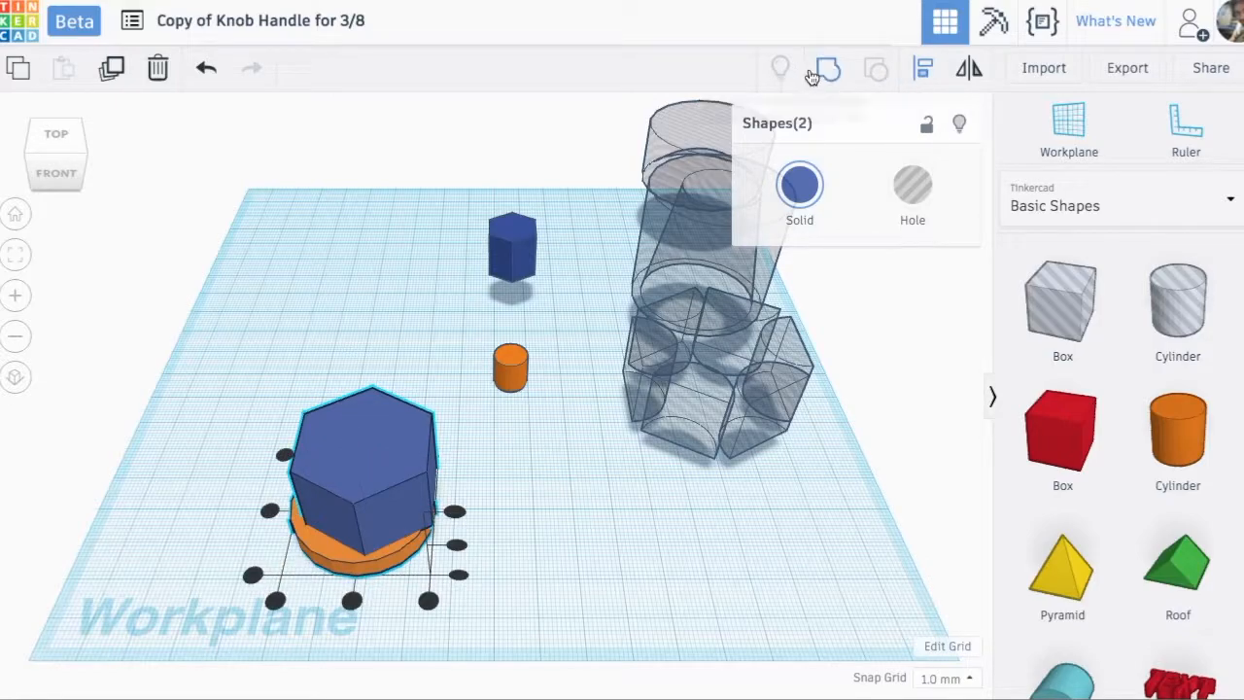
left_click(351, 601)
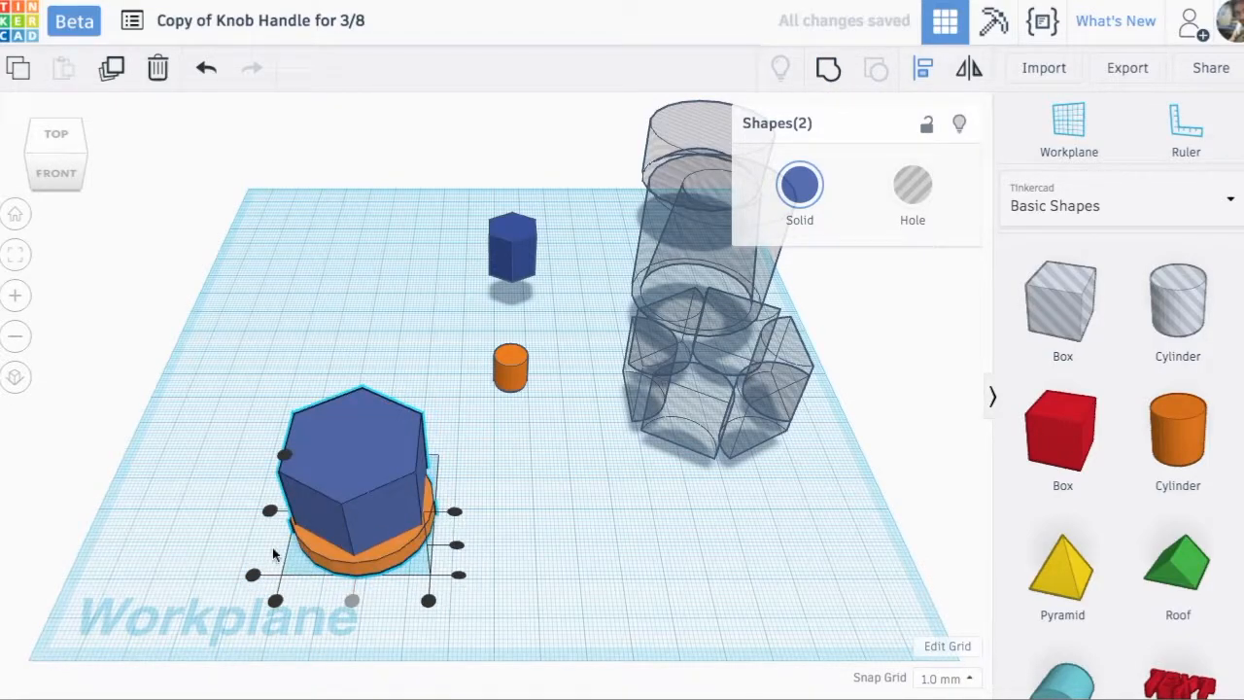
left_click(269, 510)
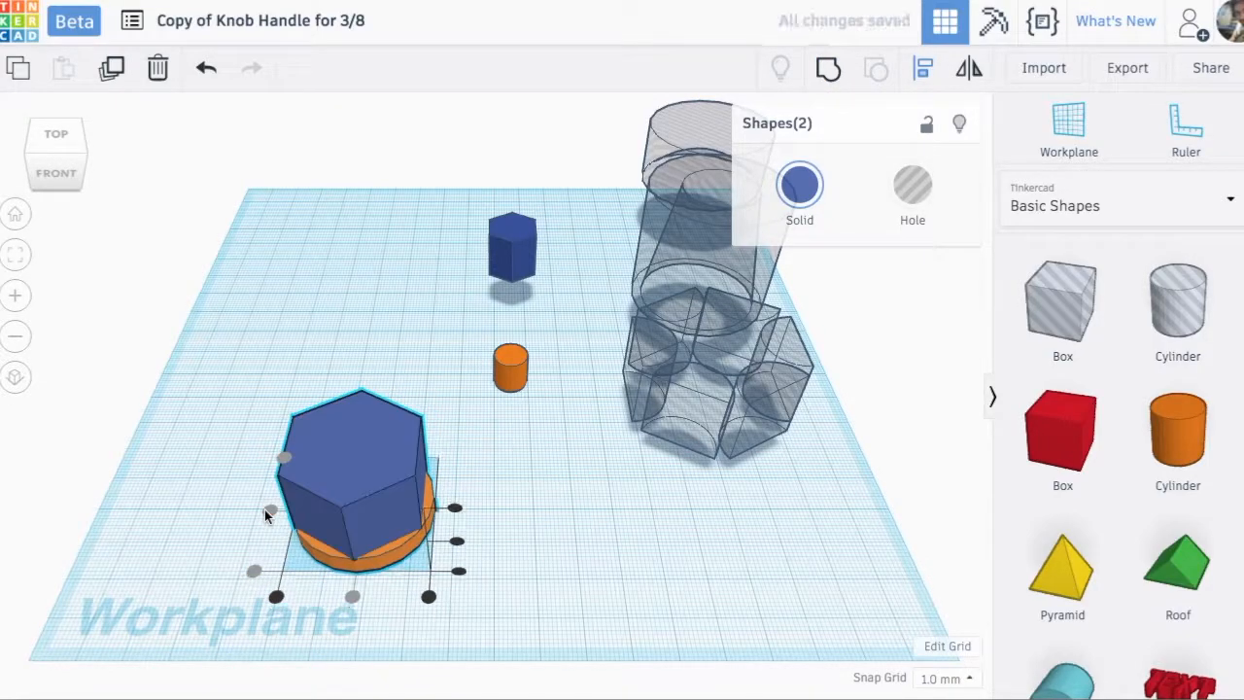
left_click(828, 67)
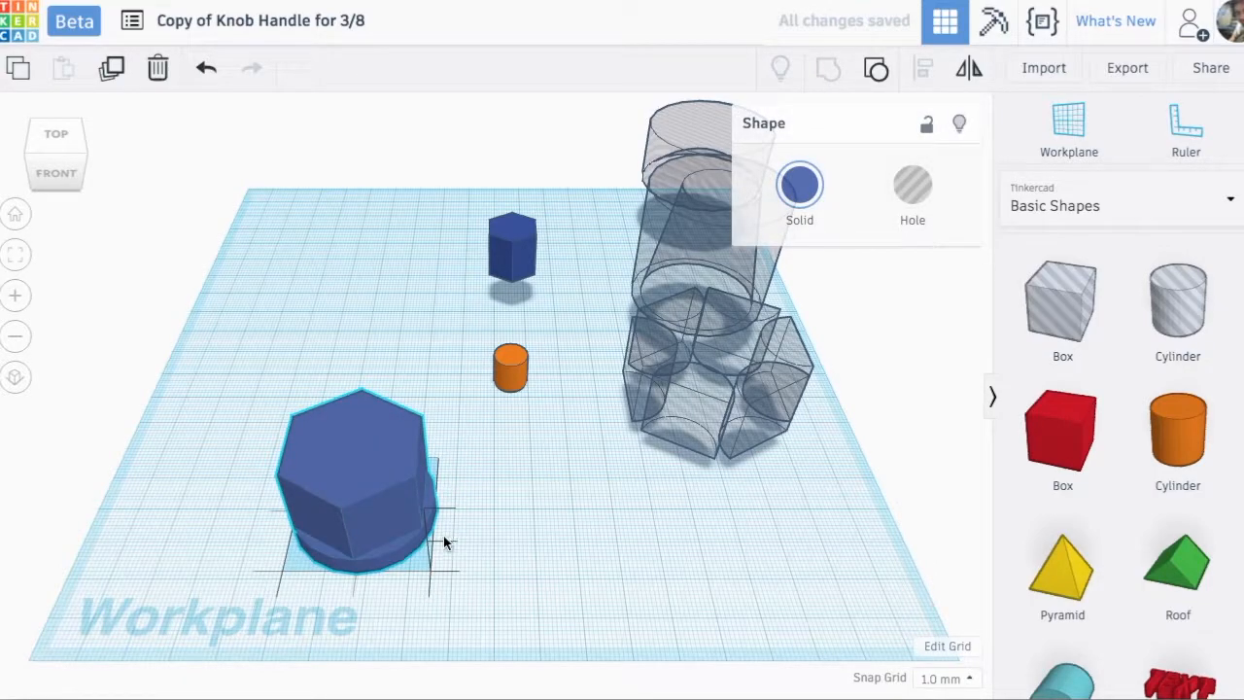
left_click(476, 577)
Move the grouped knob body to the workplane's back-left area and place the small cylinder and small hexagonal prism over each other near the front.
left_click_drag(379, 496, 320, 285)
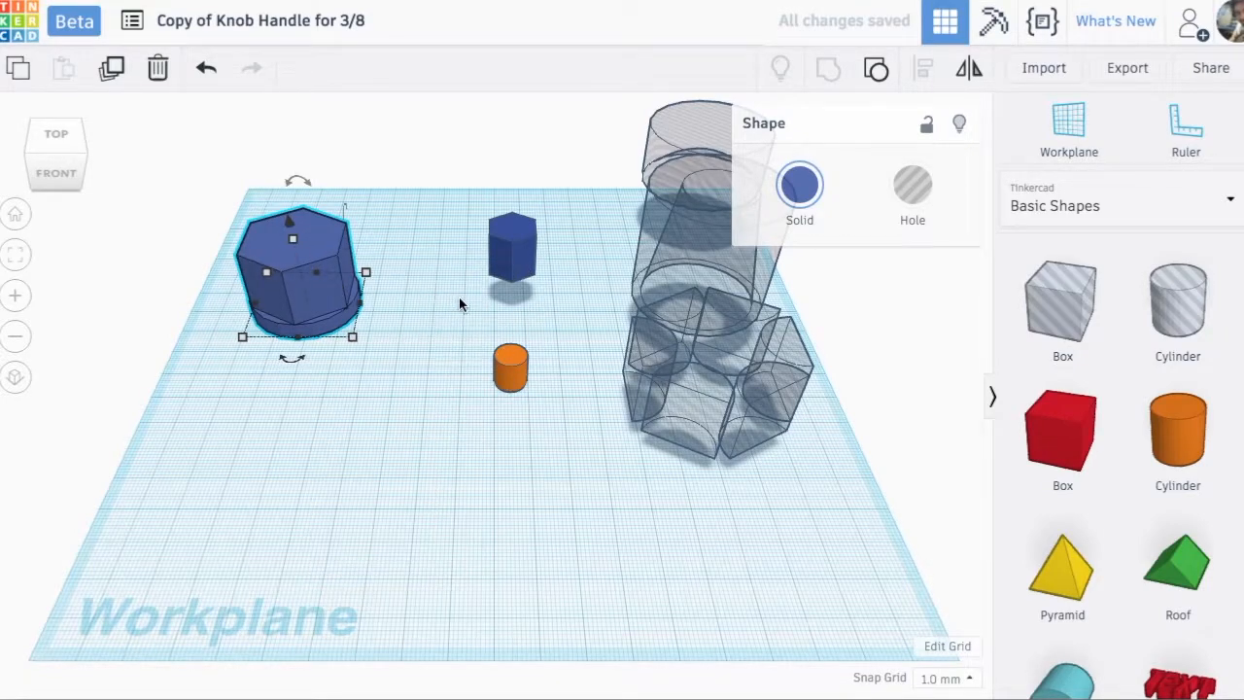
left_click_drag(512, 370, 396, 513)
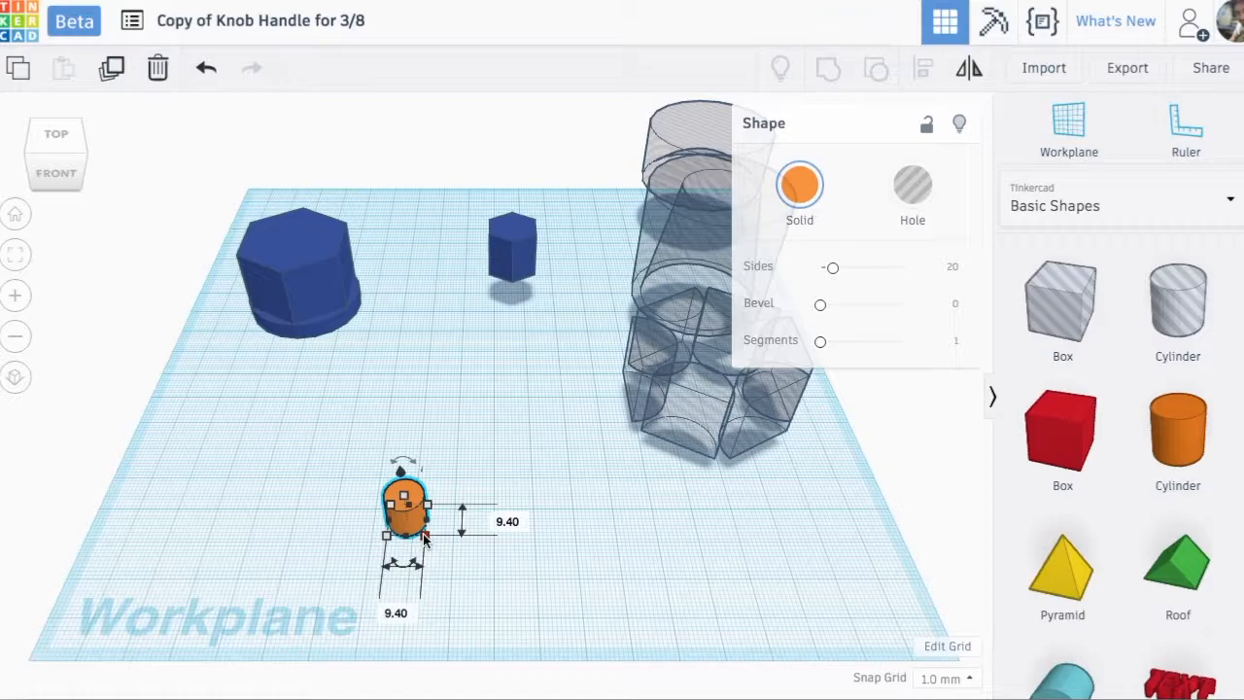
left_click_drag(507, 262, 390, 504)
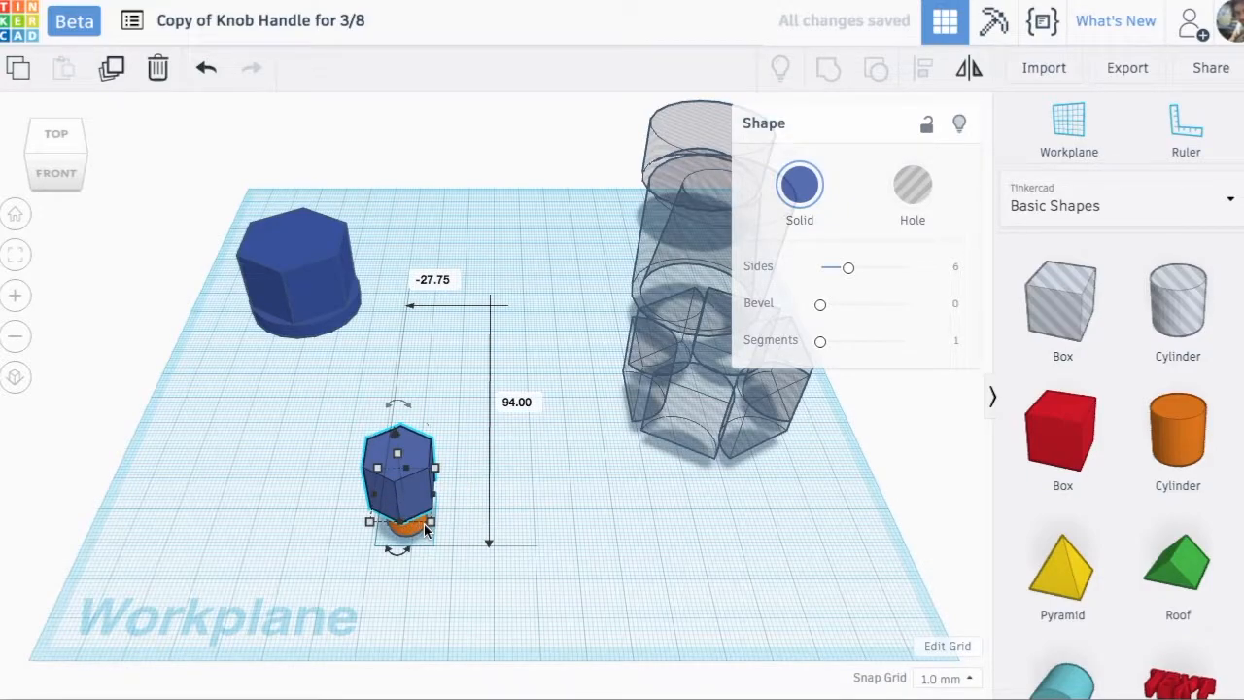
mouse_move(429, 525)
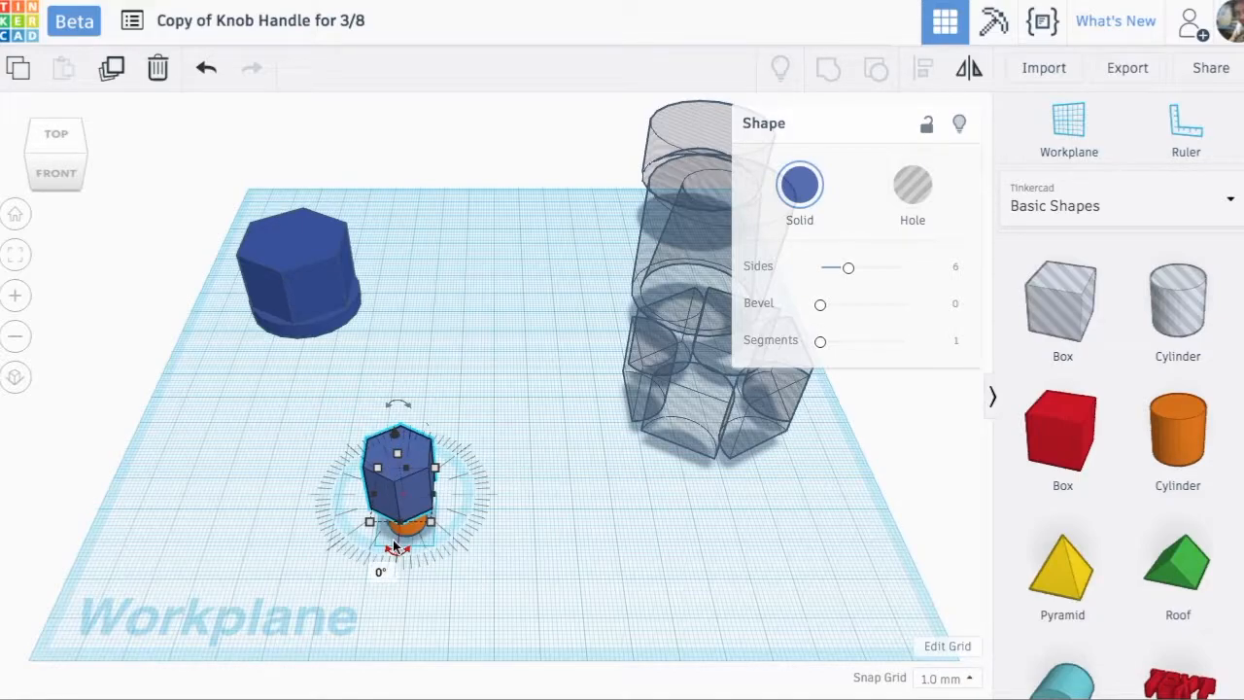
Centre the small hexagonal prism and small cylinder on each other along both horizontal axes and group them into one hole shape.
left_click_drag(313, 438, 481, 560)
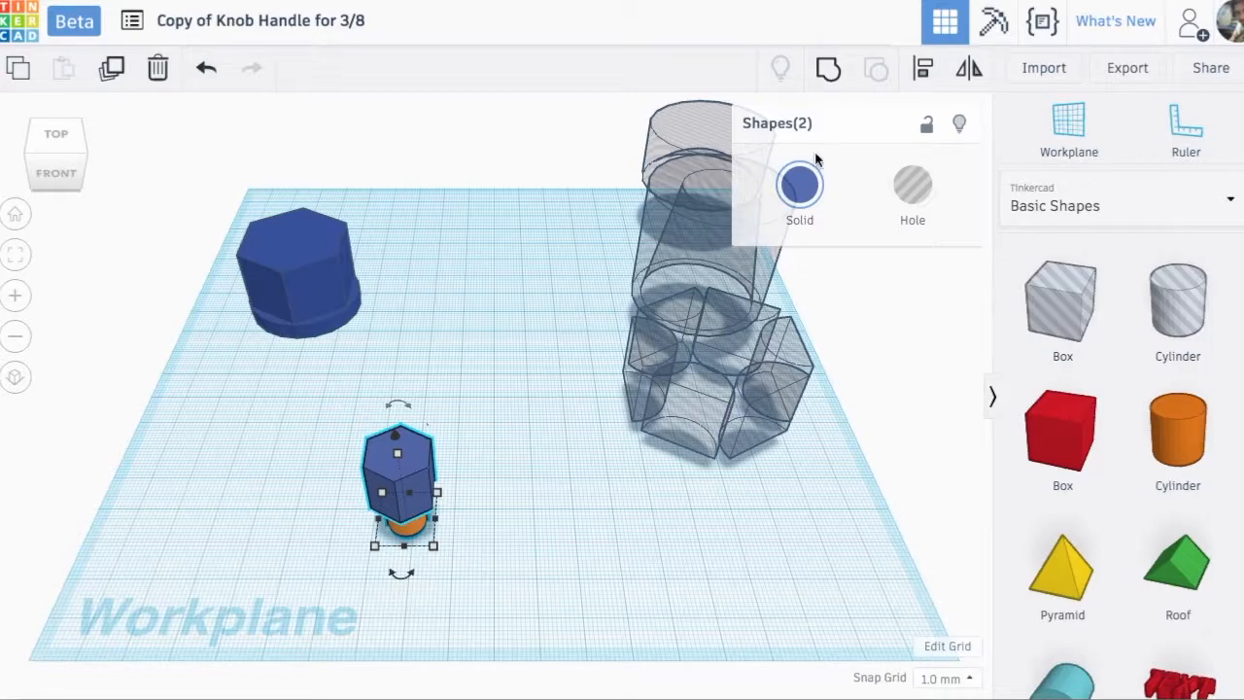
left_click(919, 83)
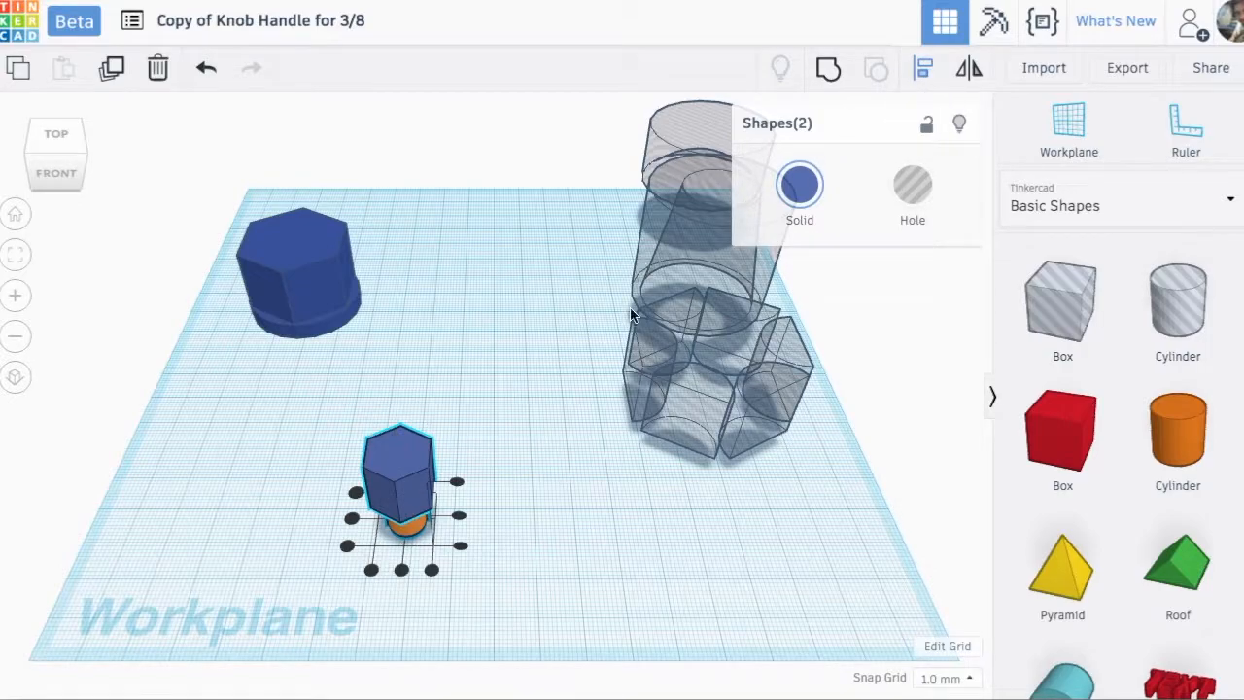
left_click(401, 571)
left_click(352, 518)
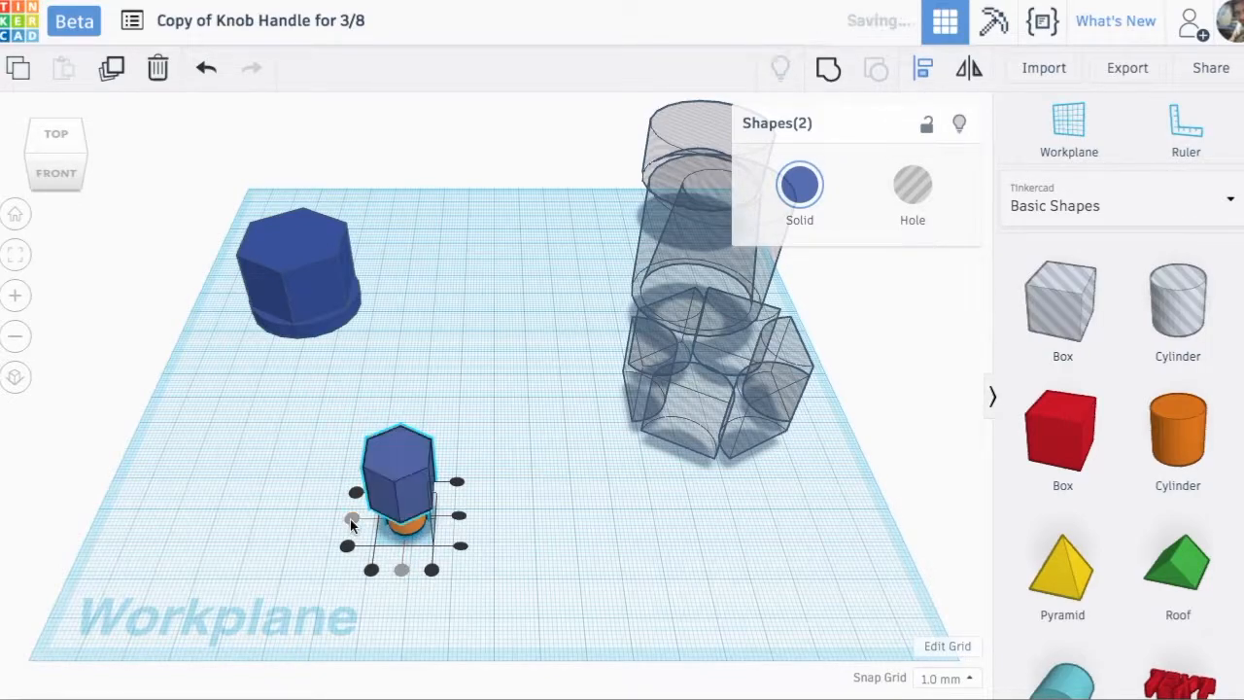
left_click(828, 69)
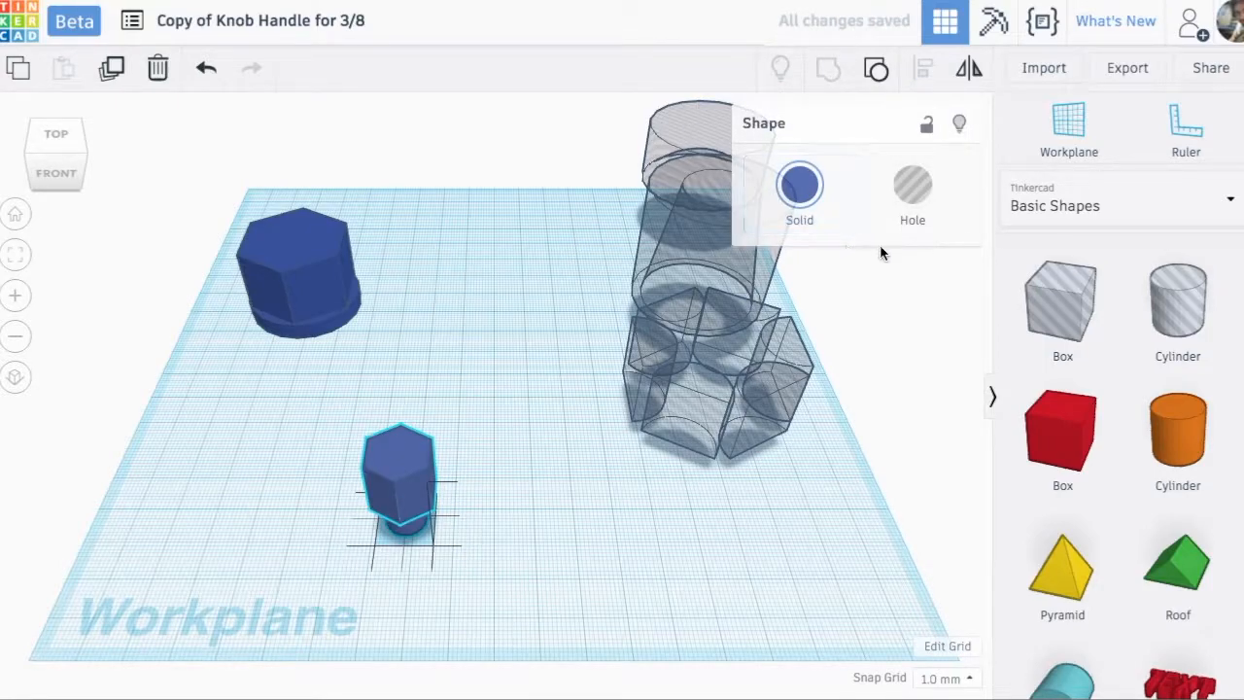
left_click(912, 189)
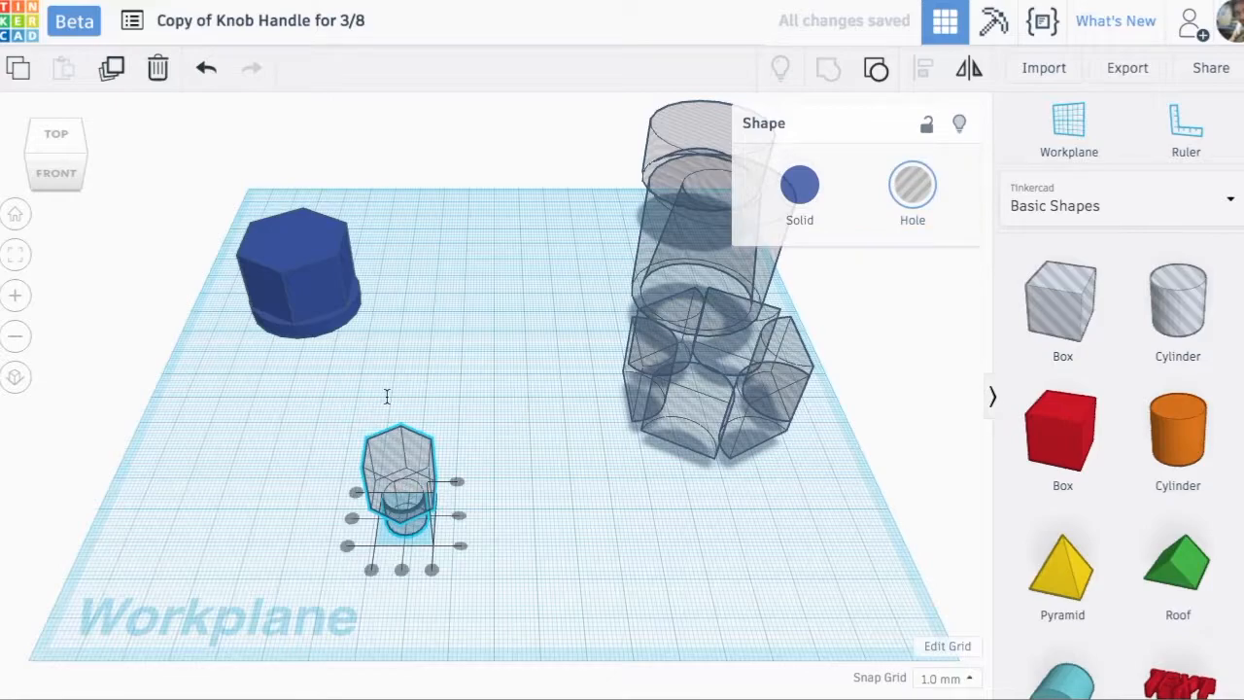
left_click(539, 571)
Cut the bolt recess by placing the hole shape inside the knob body, centring both on the horizontal axes and grouping them.
left_click_drag(410, 491, 301, 270)
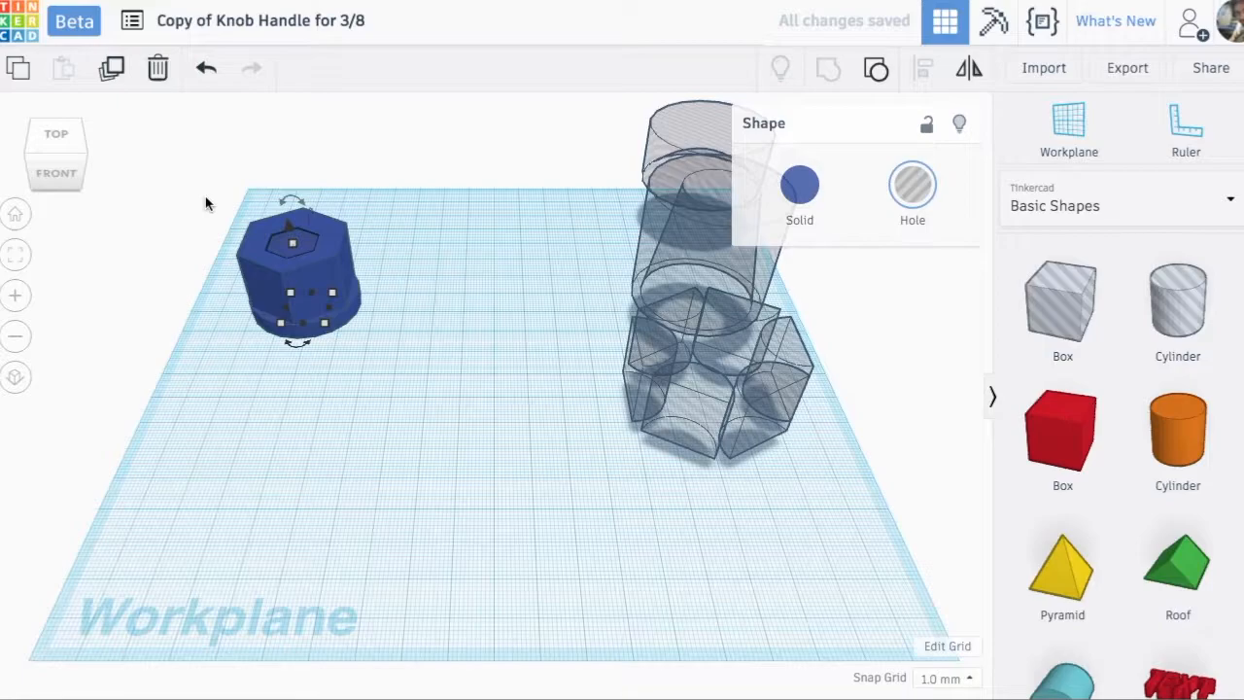
left_click_drag(206, 186, 377, 368)
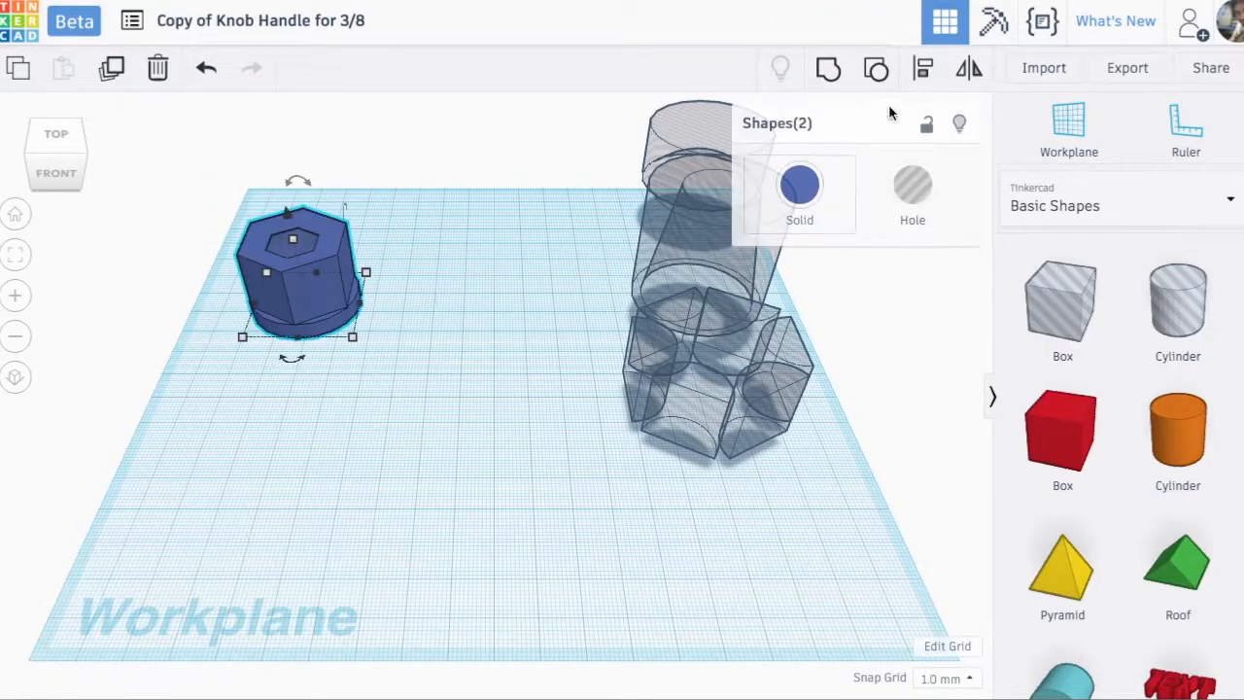
left_click(922, 68)
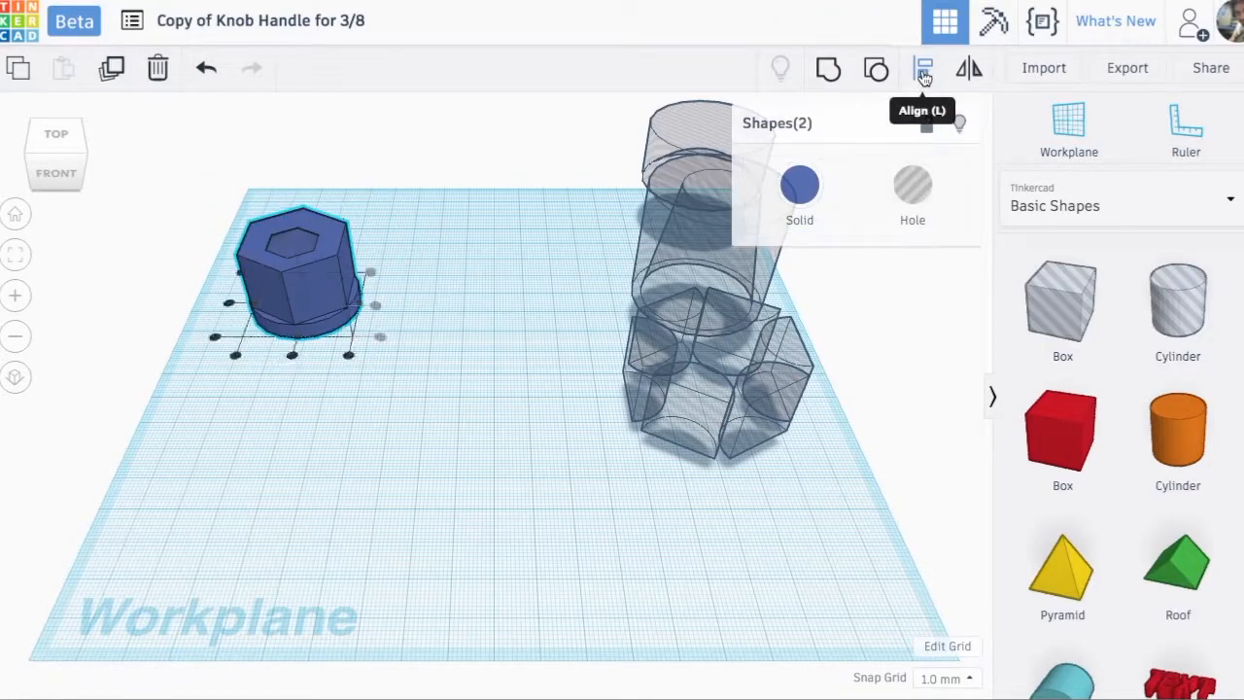
left_click(294, 357)
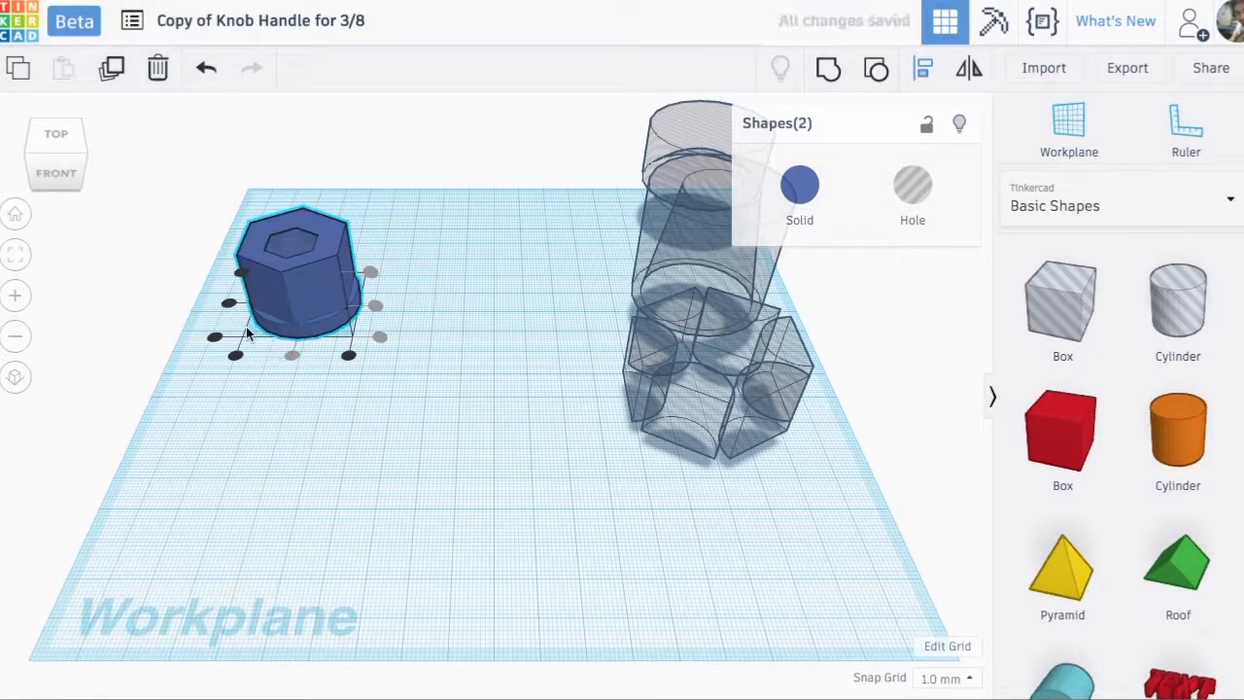
left_click(228, 302)
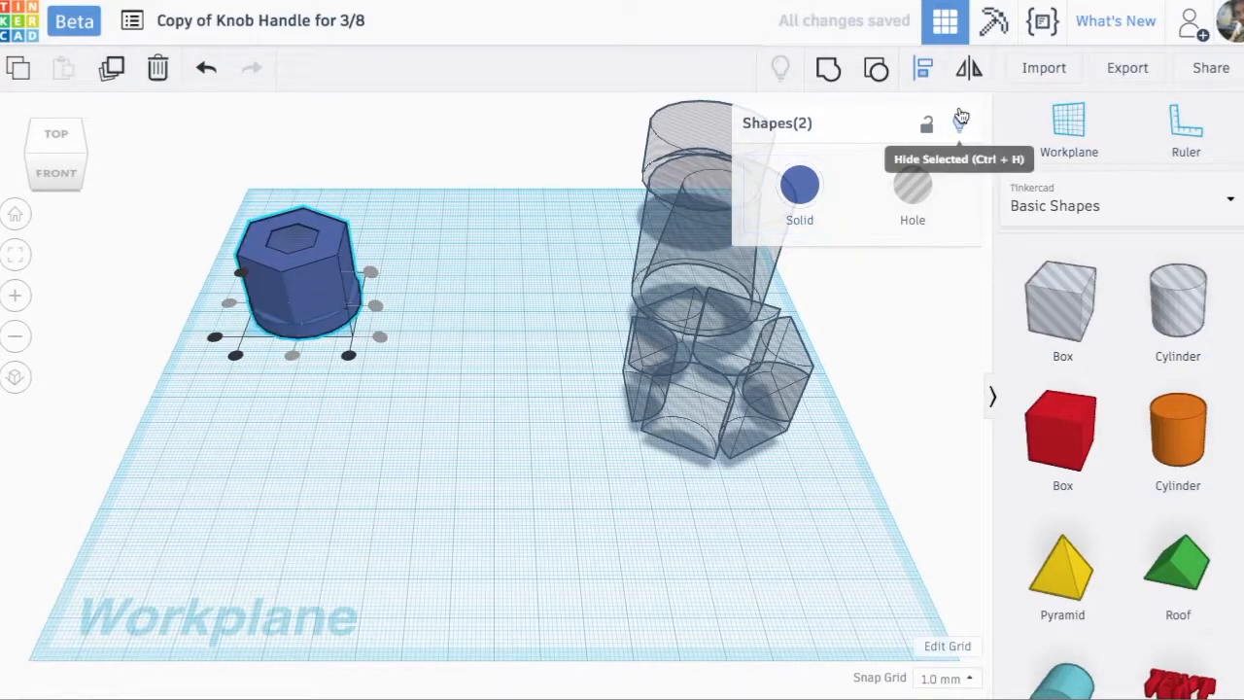
left_click(826, 74)
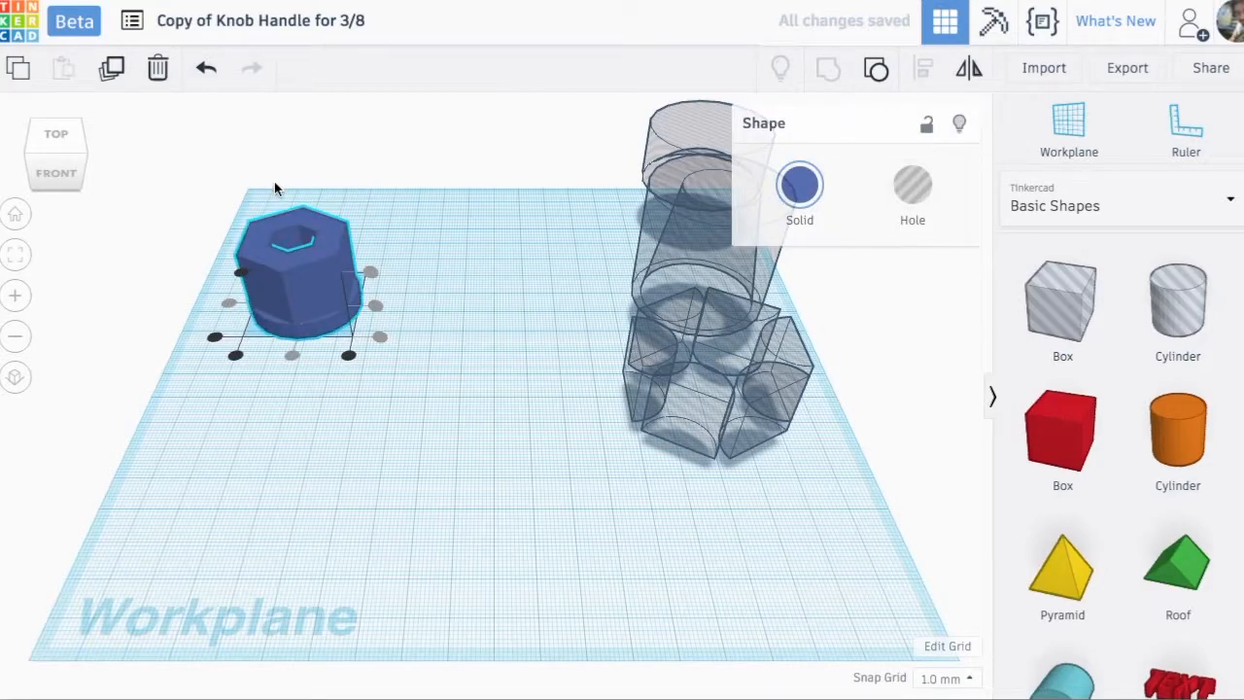
Move the knob body 30 mm sideways and 72 mm toward the front of the workplane and inspect its recess from above.
left_click_drag(214, 180, 376, 462)
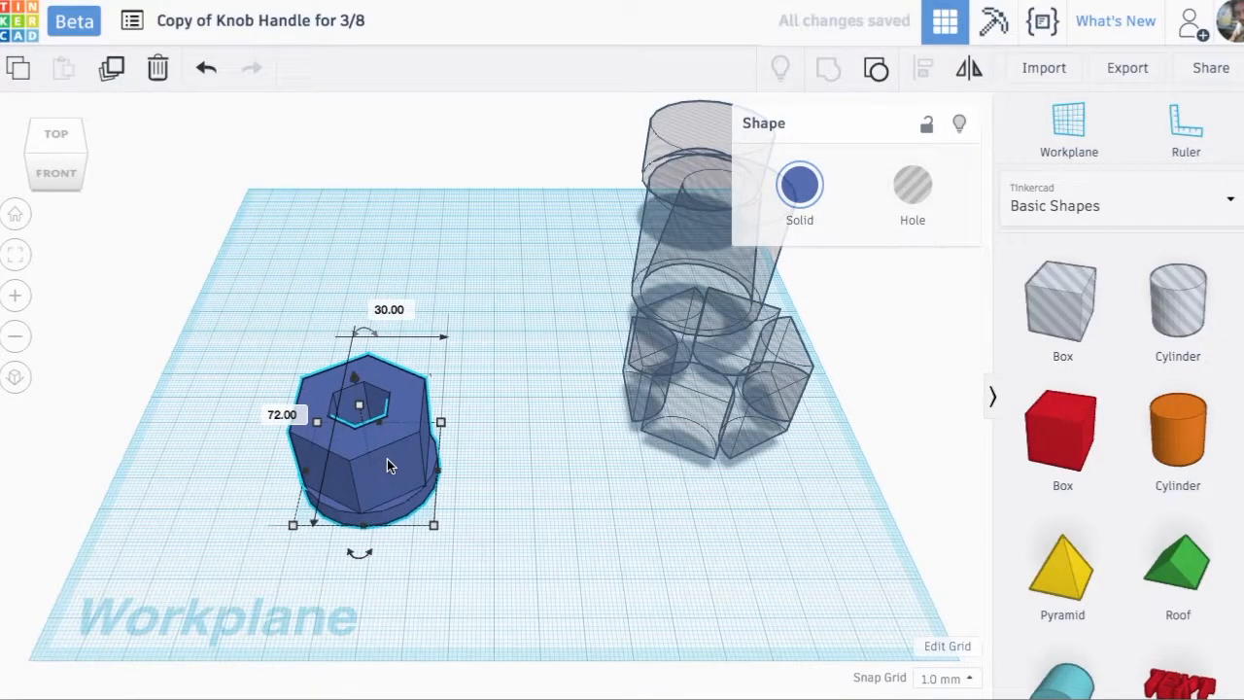
right_click_drag(391, 466, 384, 518)
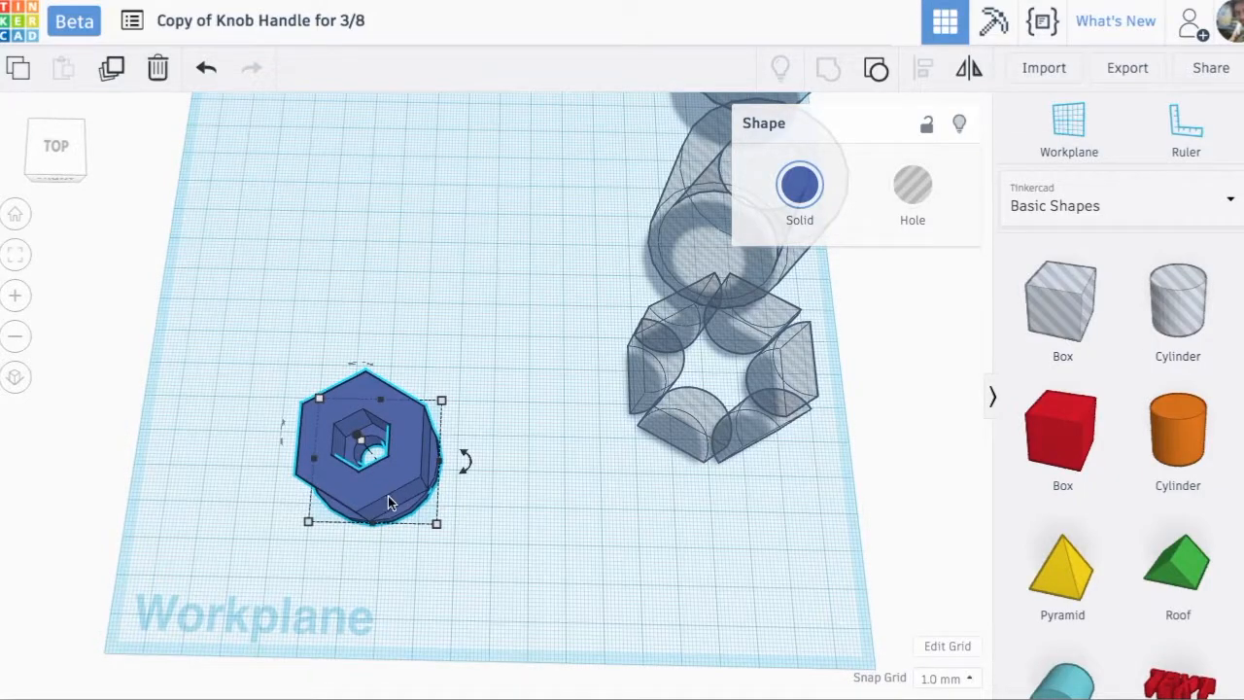
left_click(14, 258)
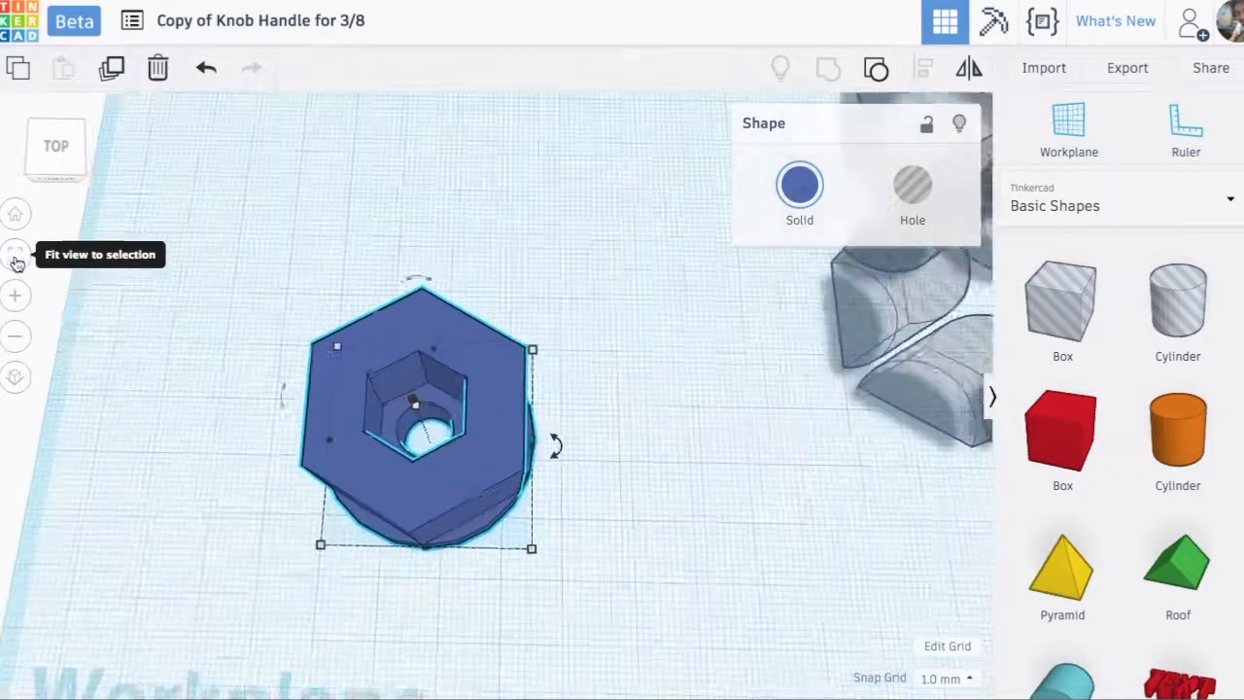
right_click_drag(293, 336, 262, 340)
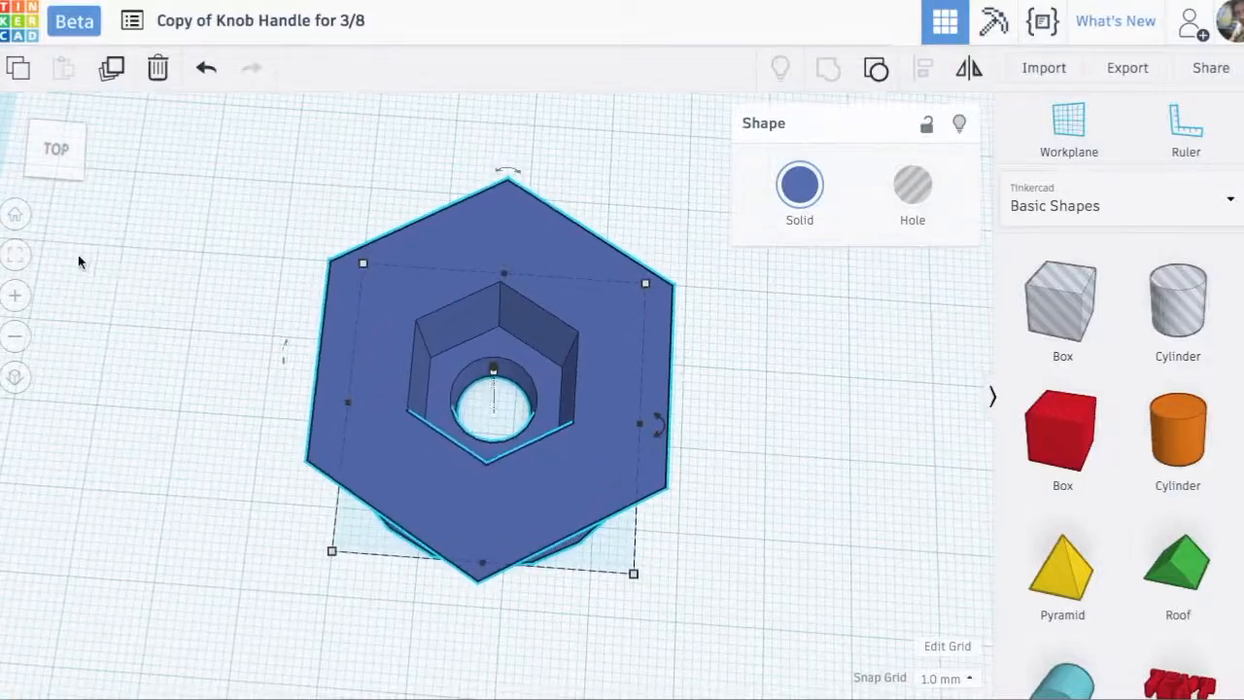
left_click(13, 216)
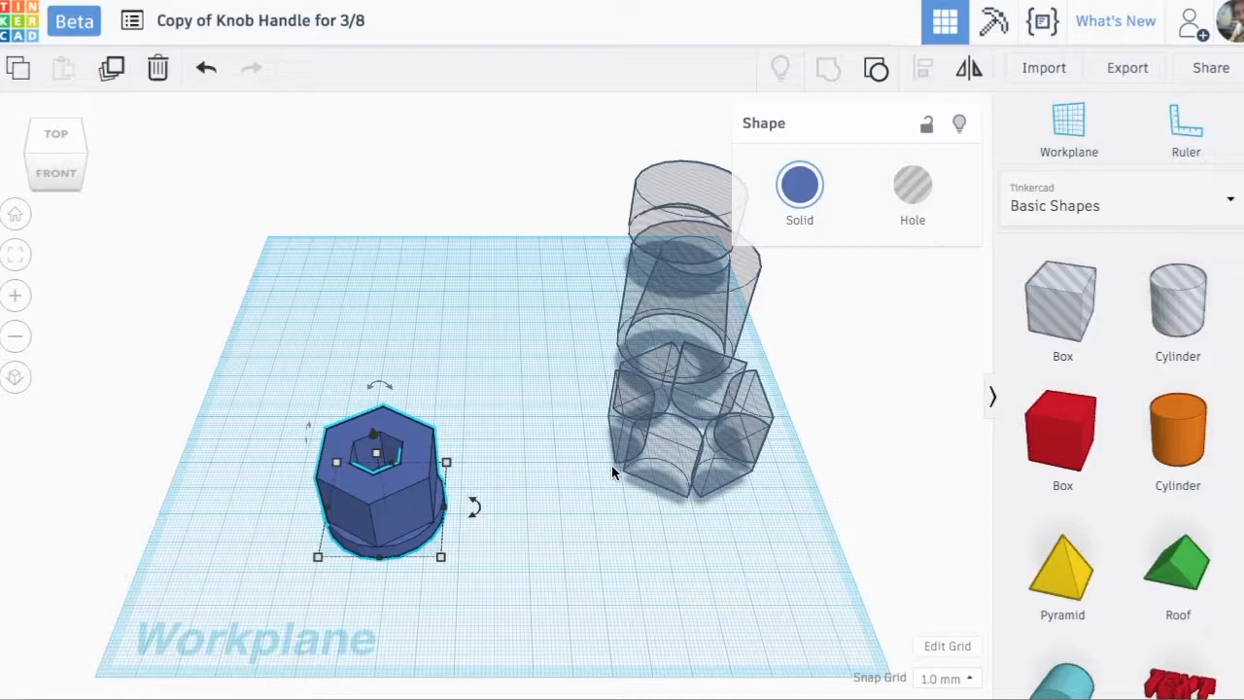
Move the ring of six rounded hole cutters out from the other holes and place it around the knob body.
left_click_drag(673, 461, 622, 532)
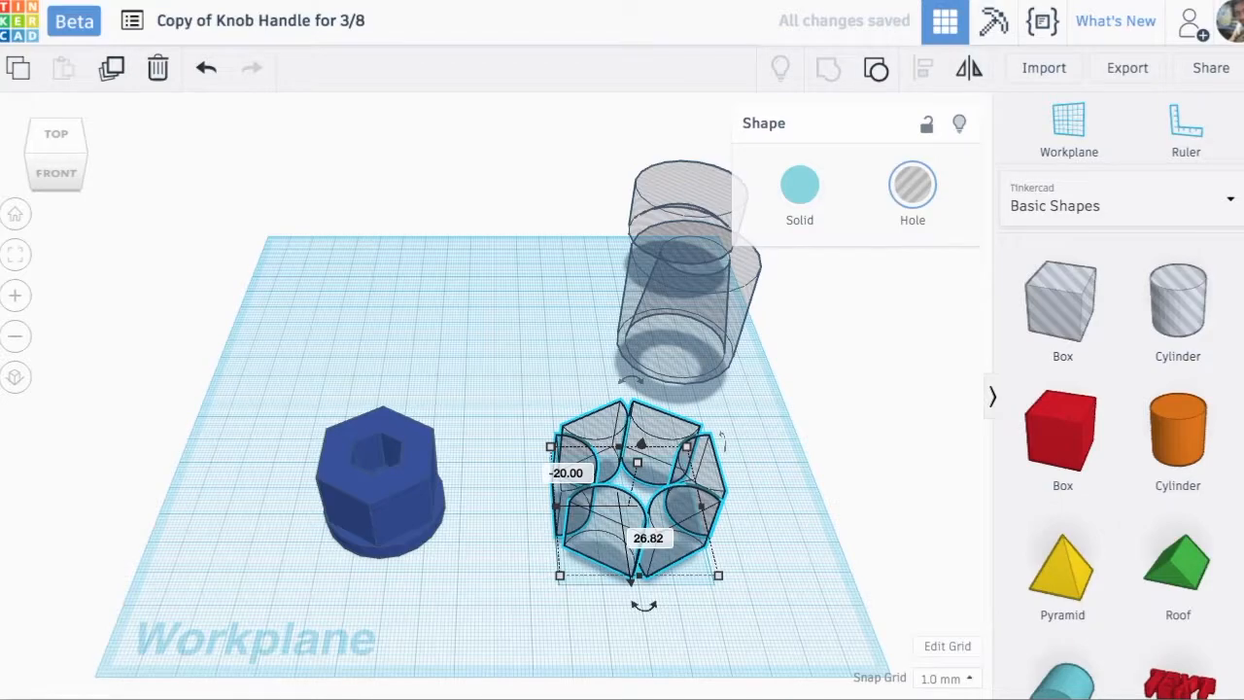
scroll(1118, 467, "down", 1)
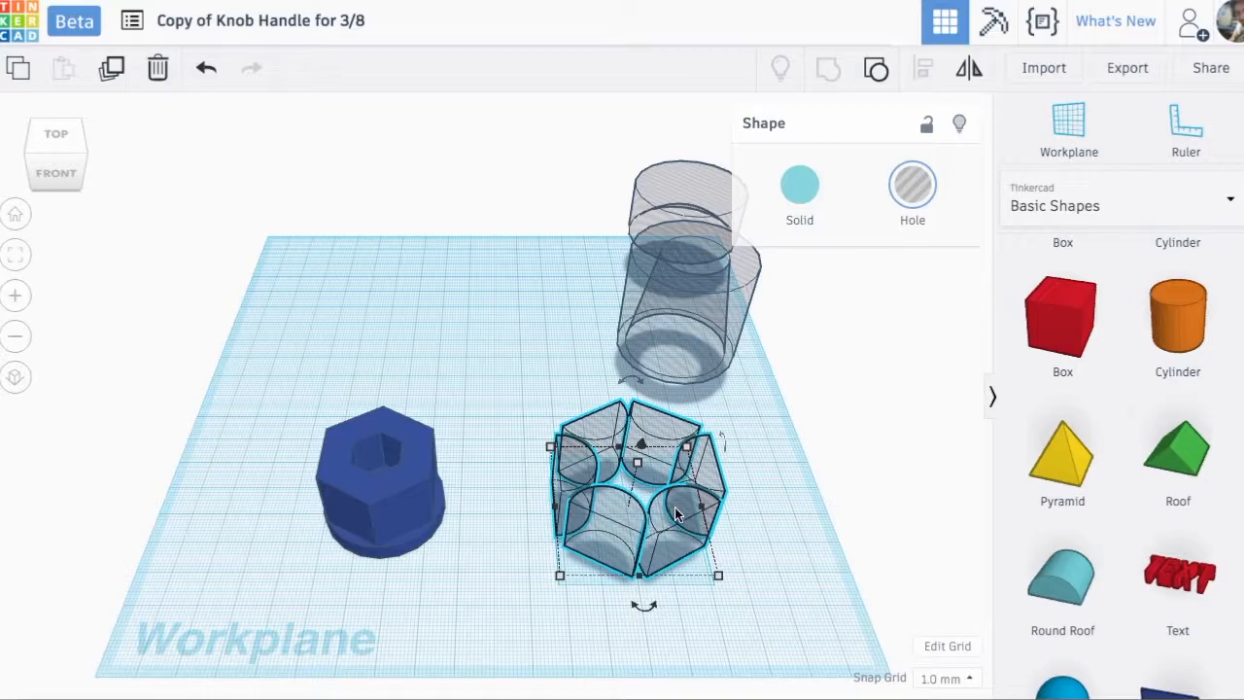
left_click_drag(677, 515, 423, 495)
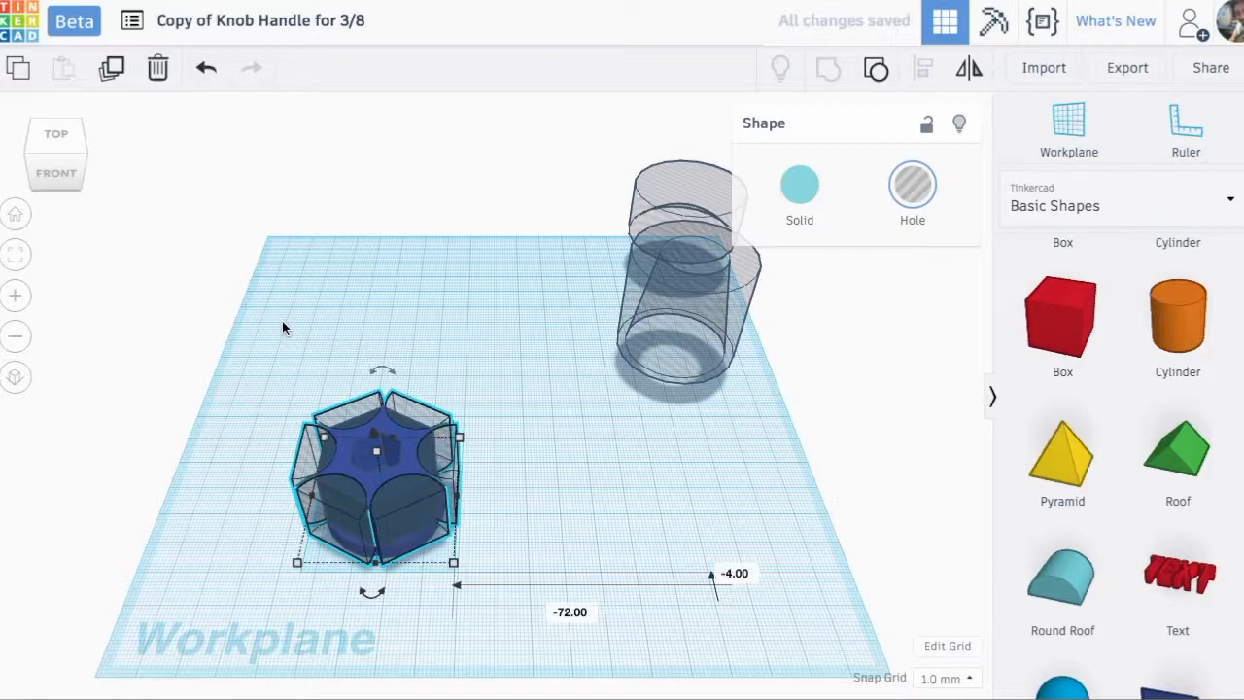
Centre the cutter ring on the knob body along both horizontal axes and group them to cut the six grip flutes.
left_click_drag(282, 321, 481, 591)
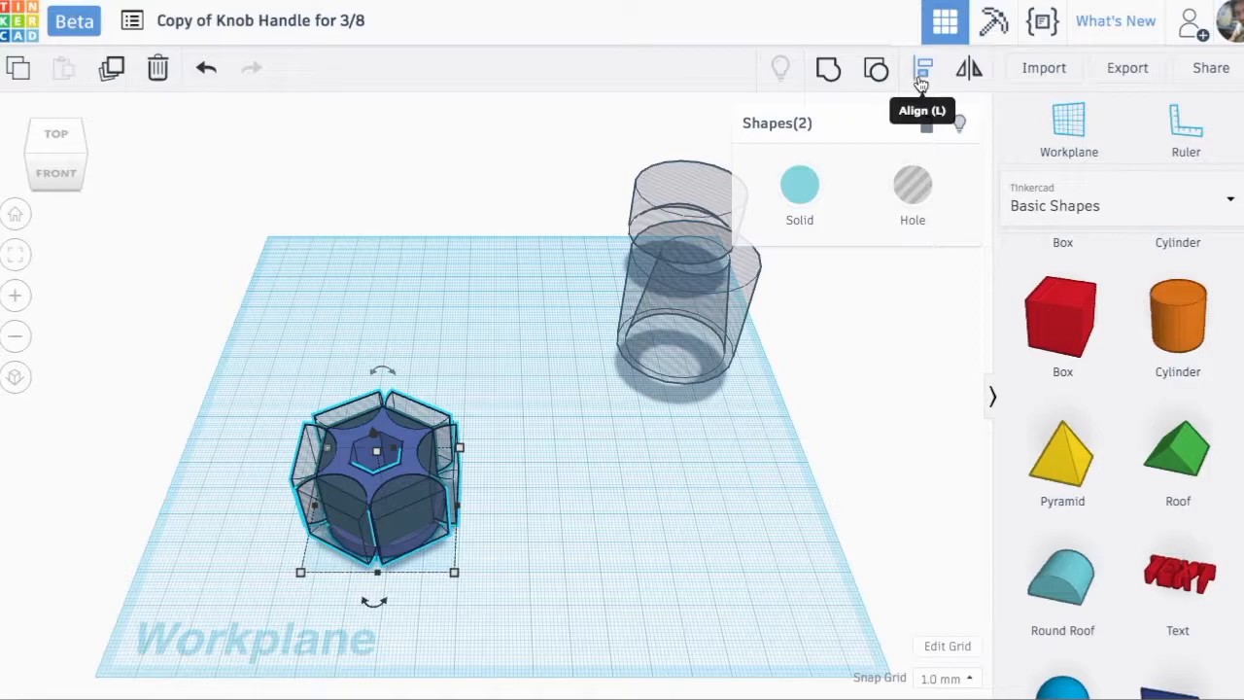
left_click(922, 82)
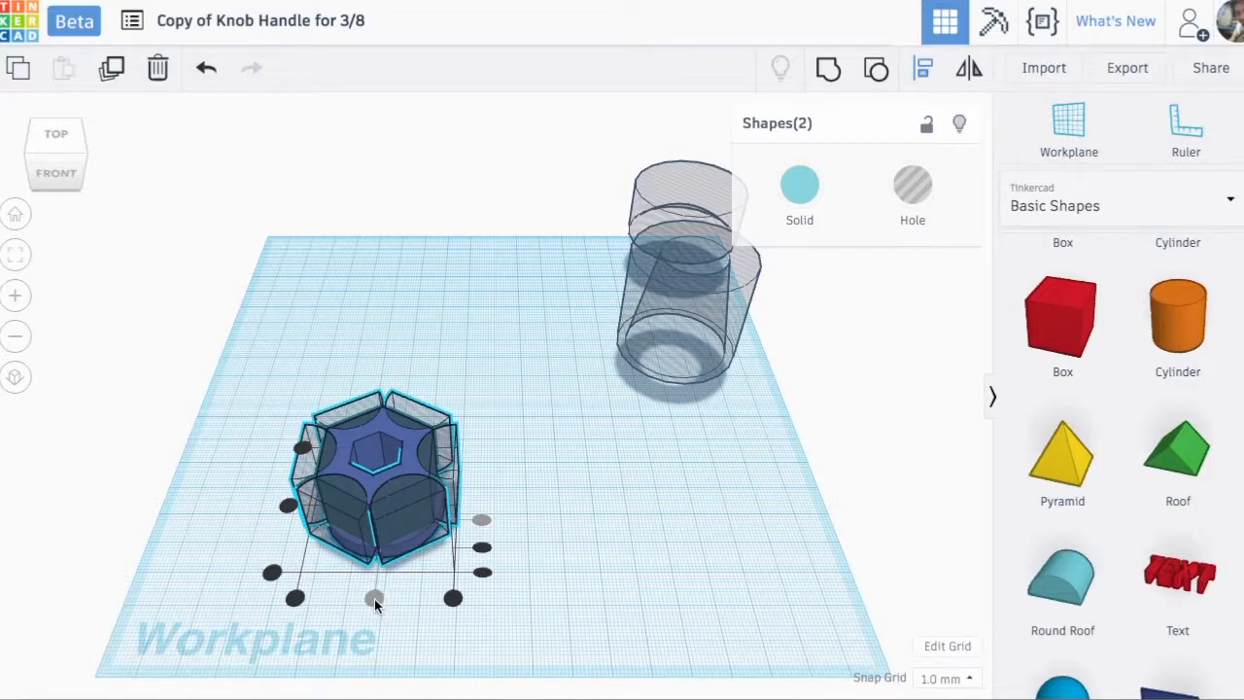
left_click(287, 506)
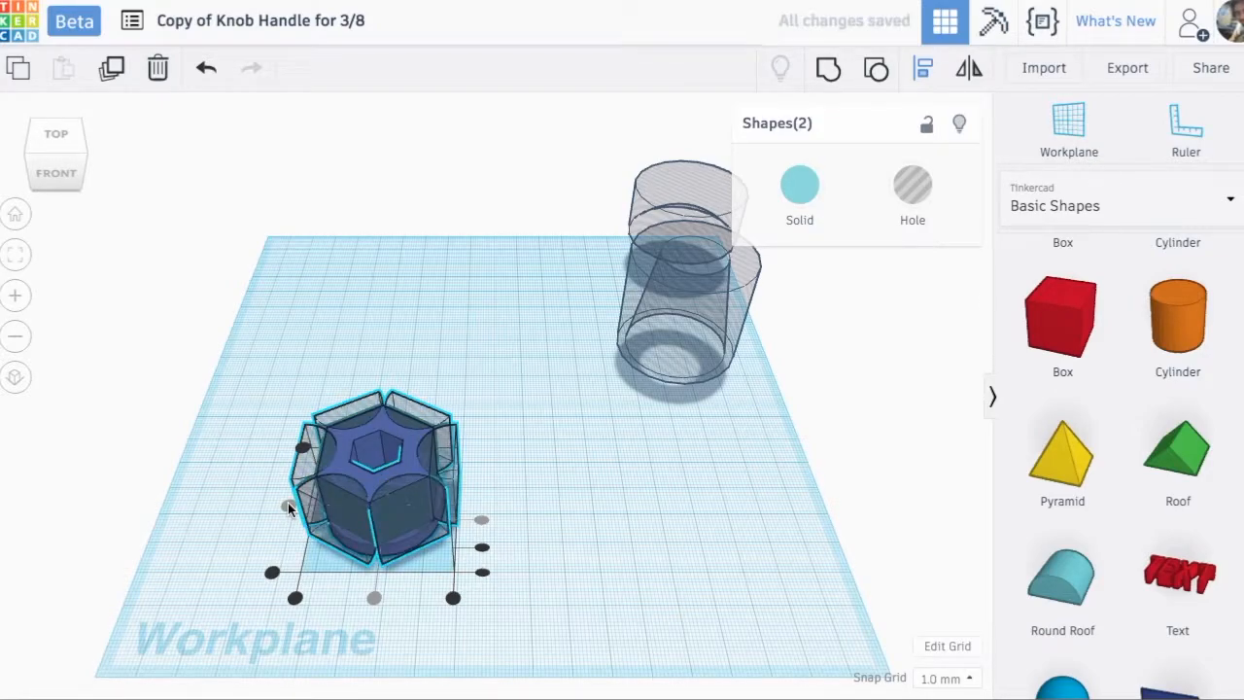
left_click(827, 70)
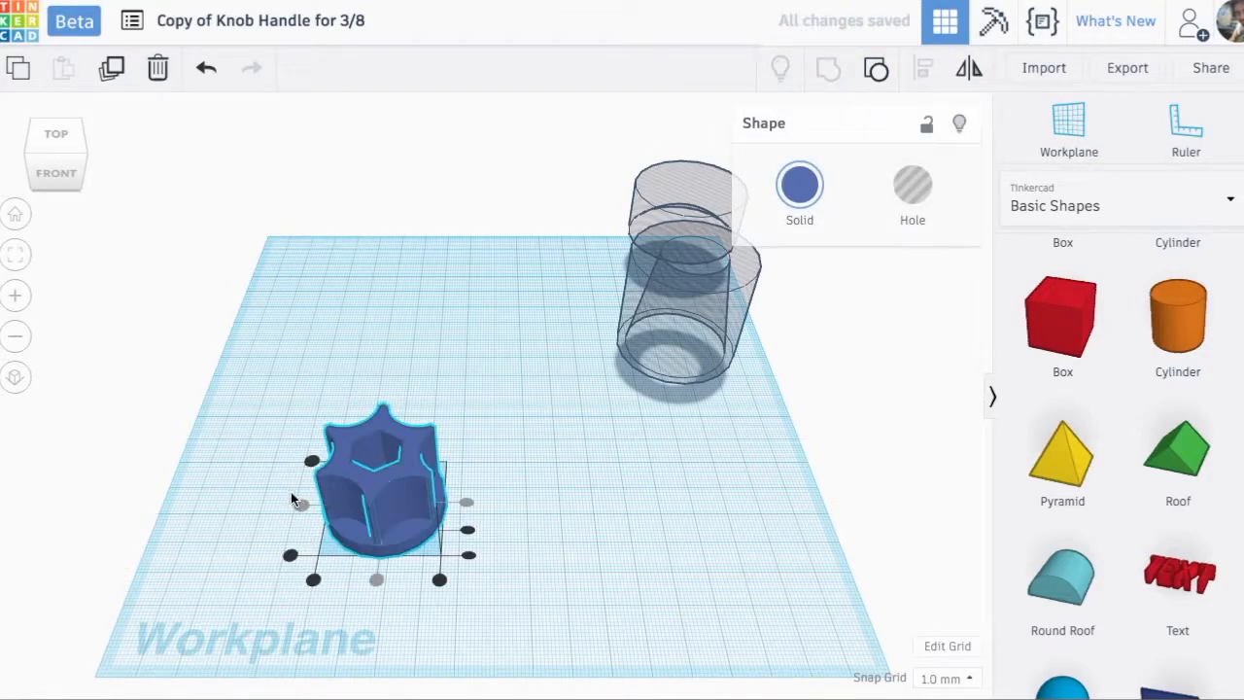
Move the tapered tube-shaped hole 96 mm to the left and 57 mm toward the front, placing it over the knob body.
scroll(290, 494, "up", 4)
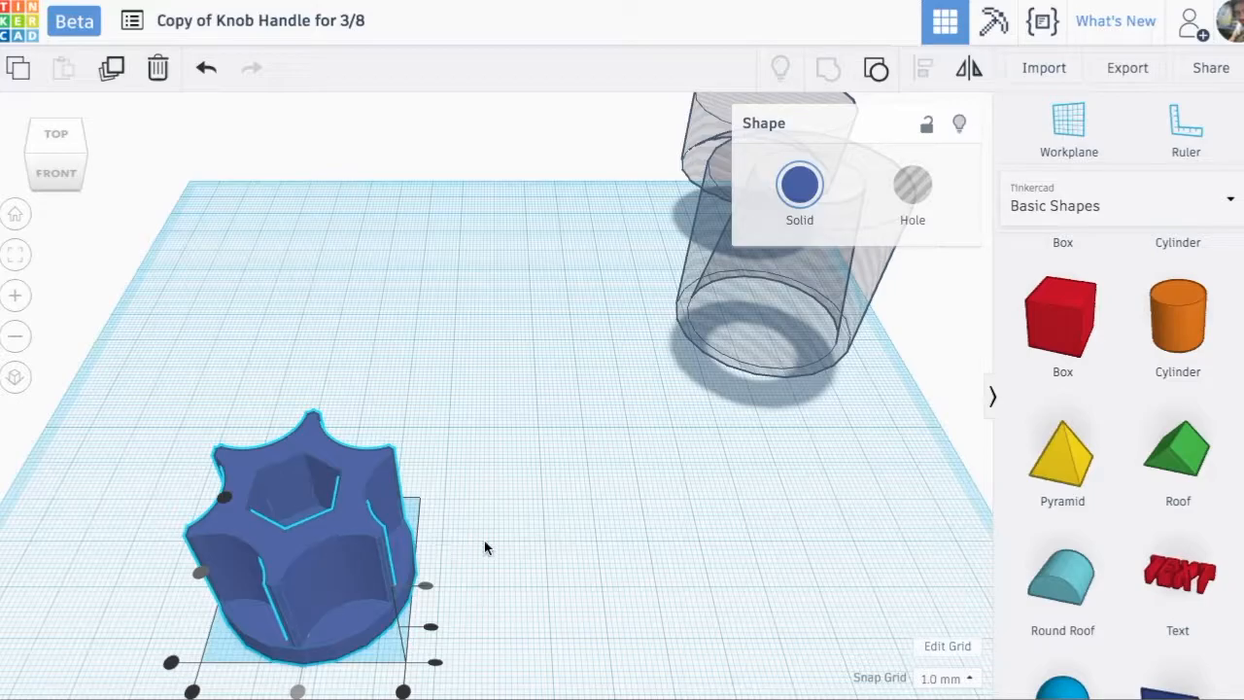
scroll(521, 536, "down", 3)
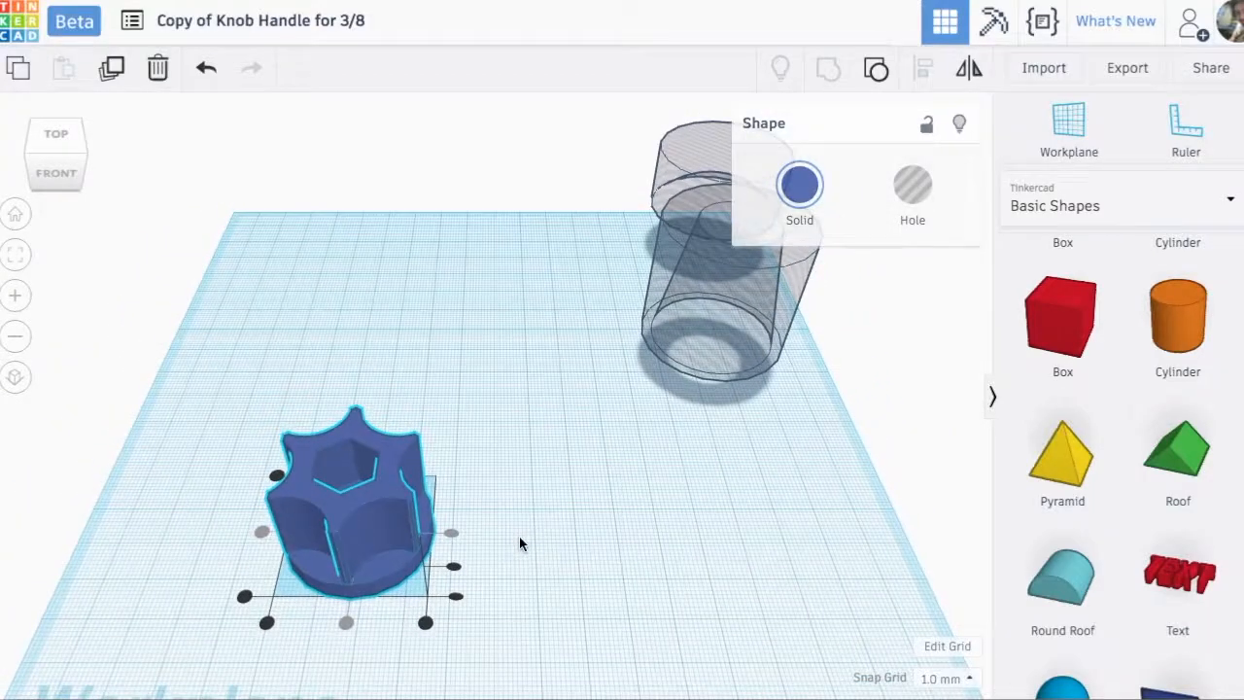
left_click(496, 530)
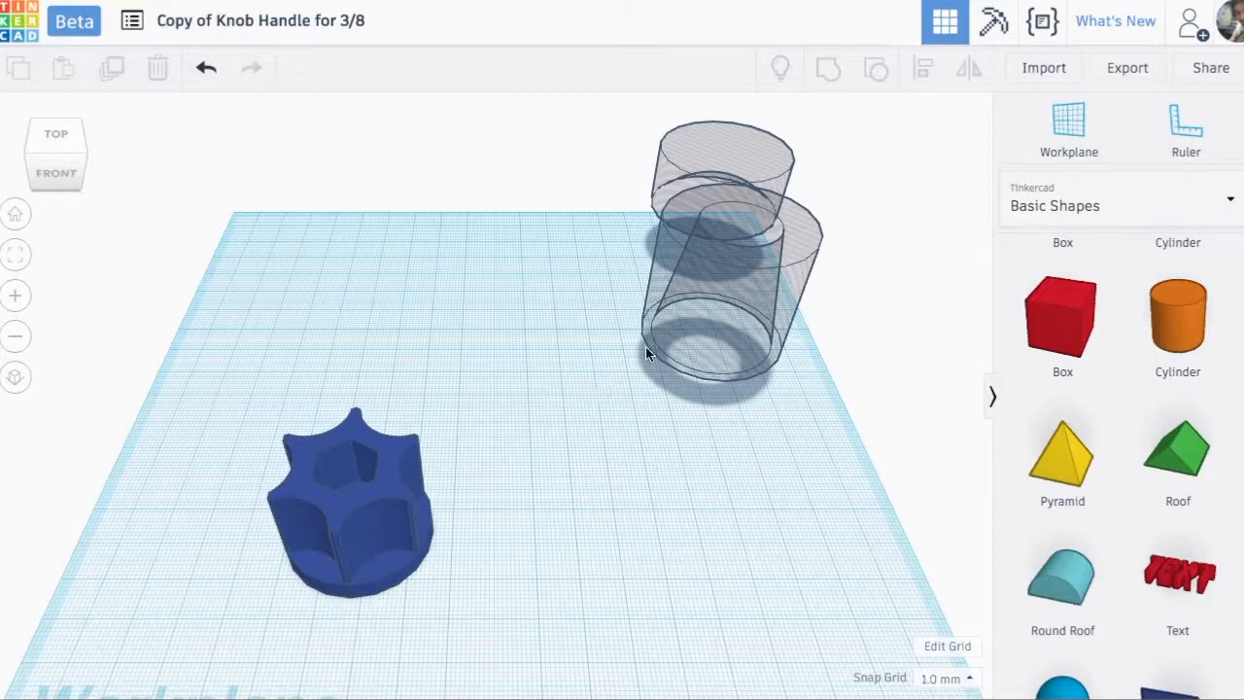
left_click_drag(685, 322, 592, 334)
left_click_drag(506, 393, 275, 491)
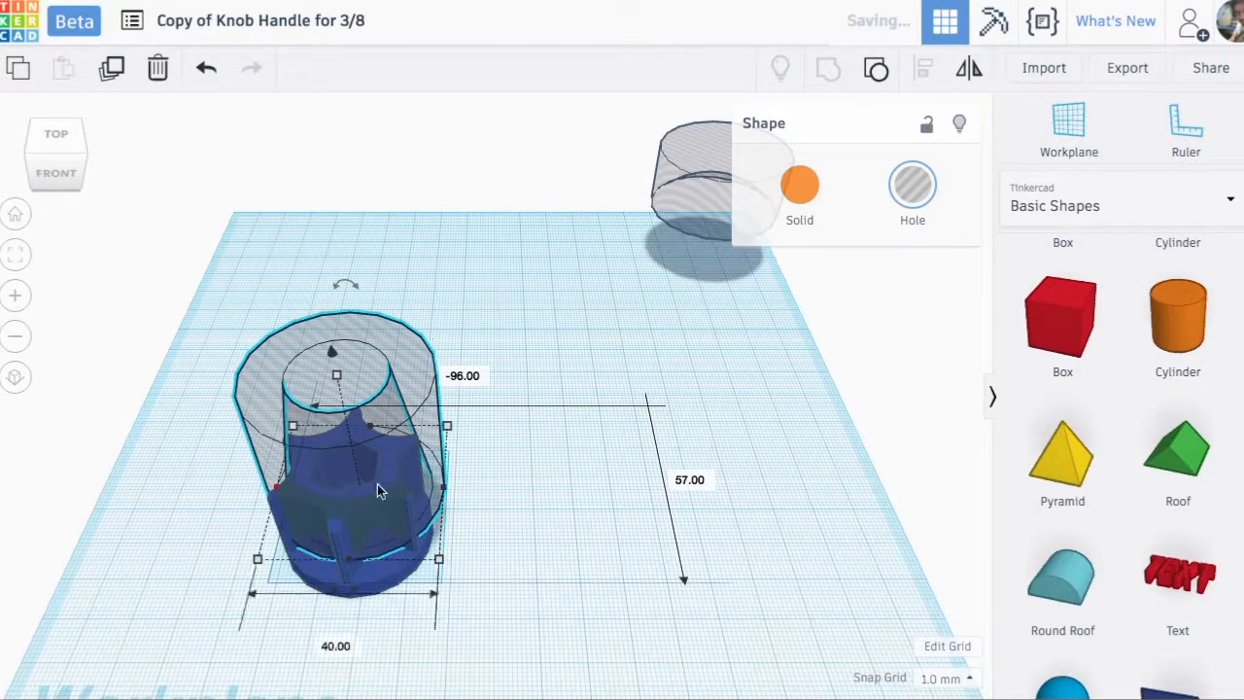
scroll(1152, 561, "down", 4)
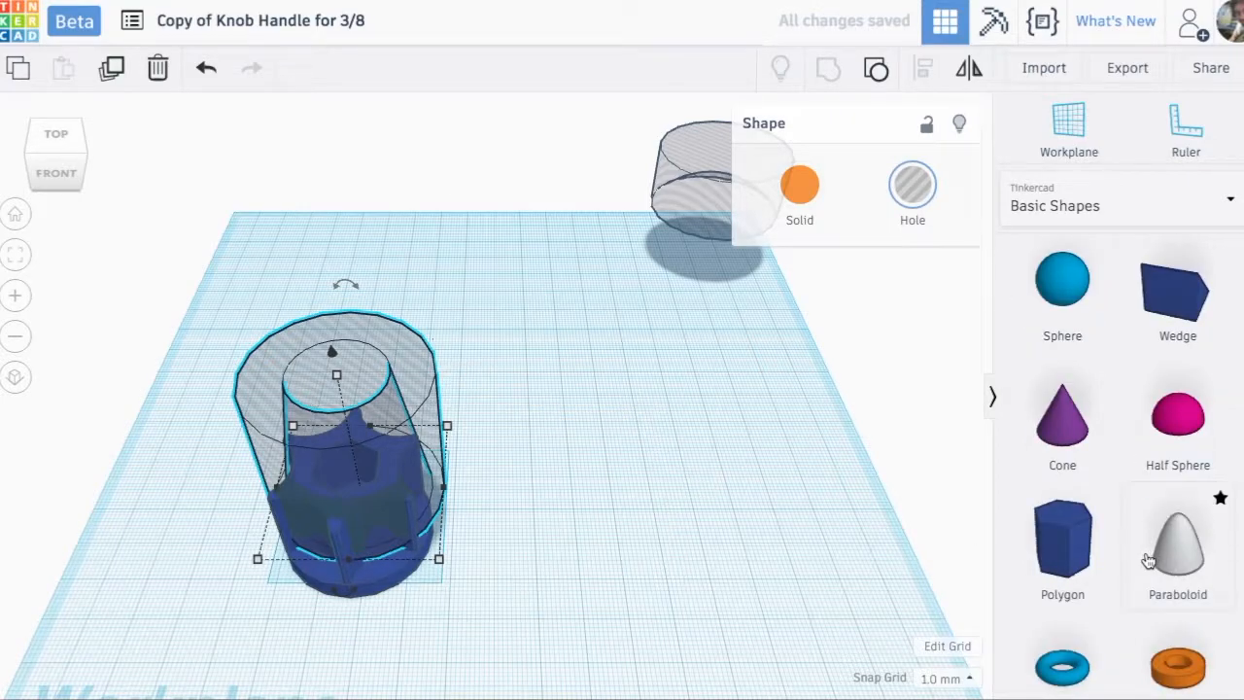
scroll(1085, 470, "up", 4)
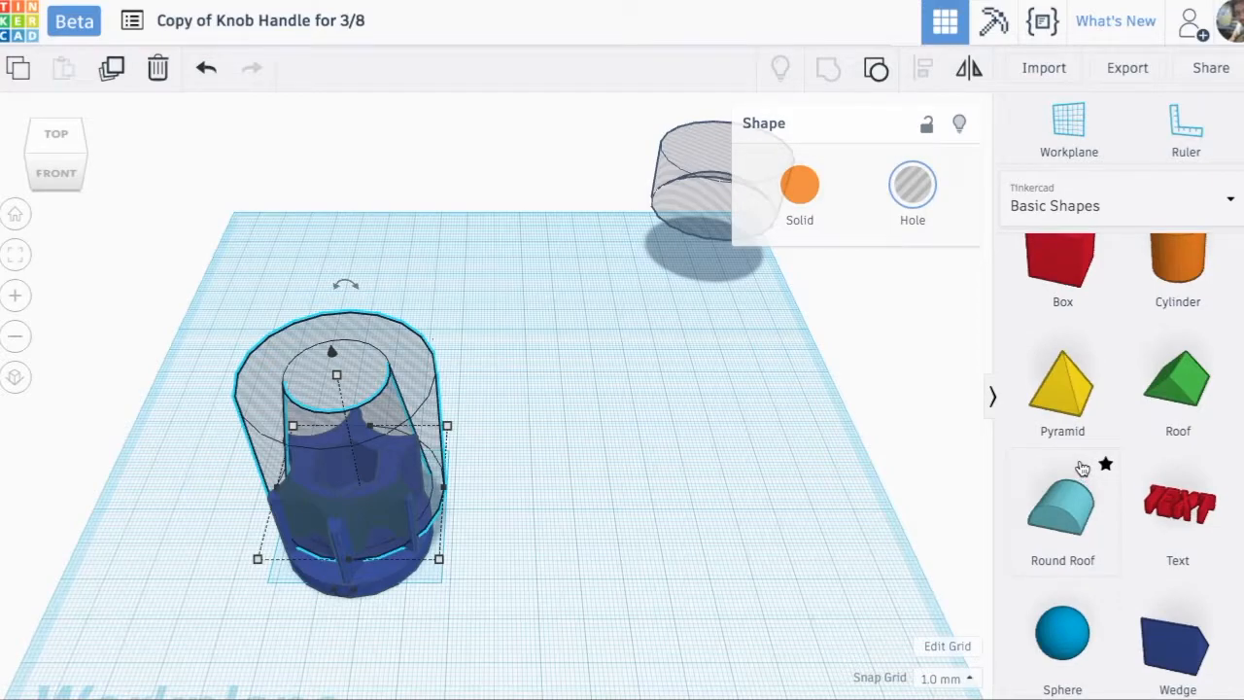
scroll(1083, 472, "up", 1)
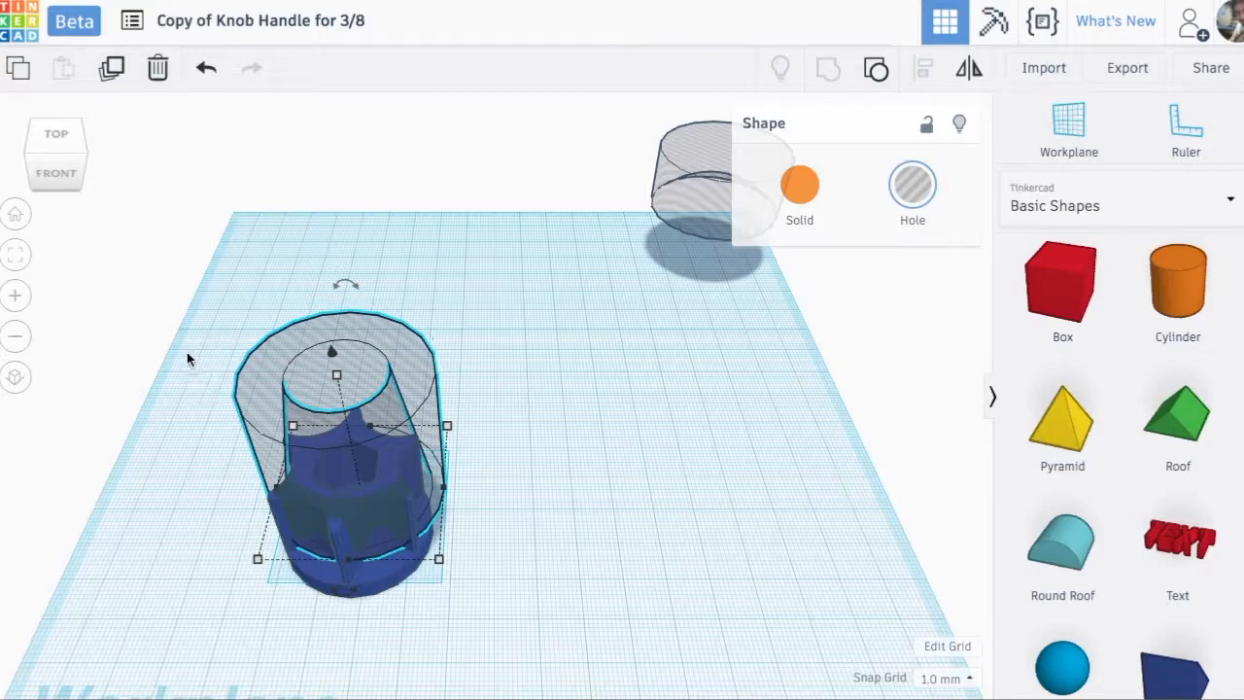
Centre the tube-shaped hole on the knob body along both horizontal axes and group them to taper the knob's sides.
left_click_drag(185, 256, 514, 643)
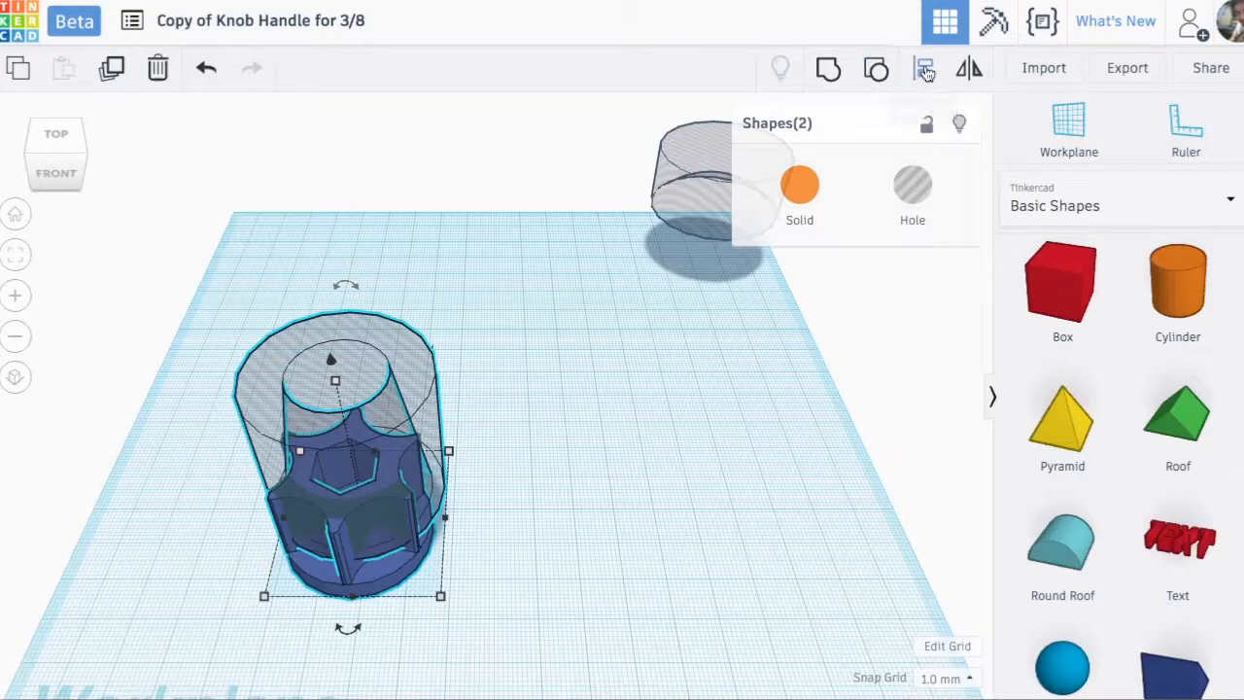
left_click(922, 67)
left_click(348, 624)
left_click(257, 519)
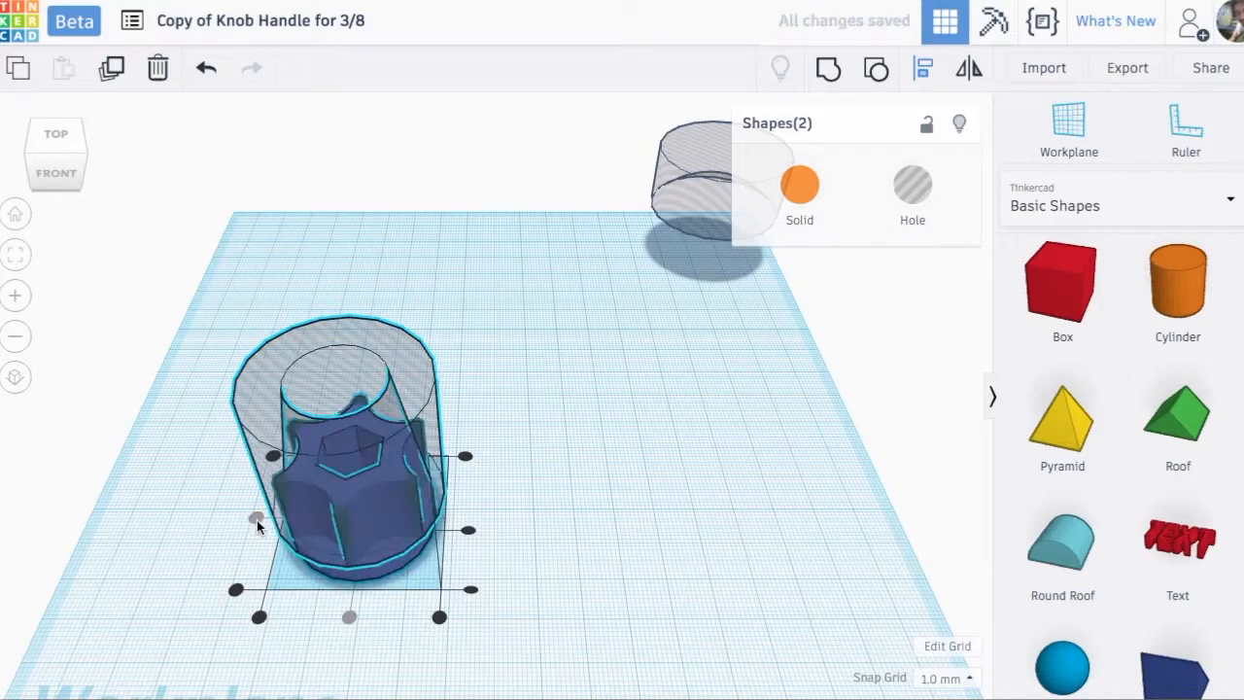
left_click(829, 70)
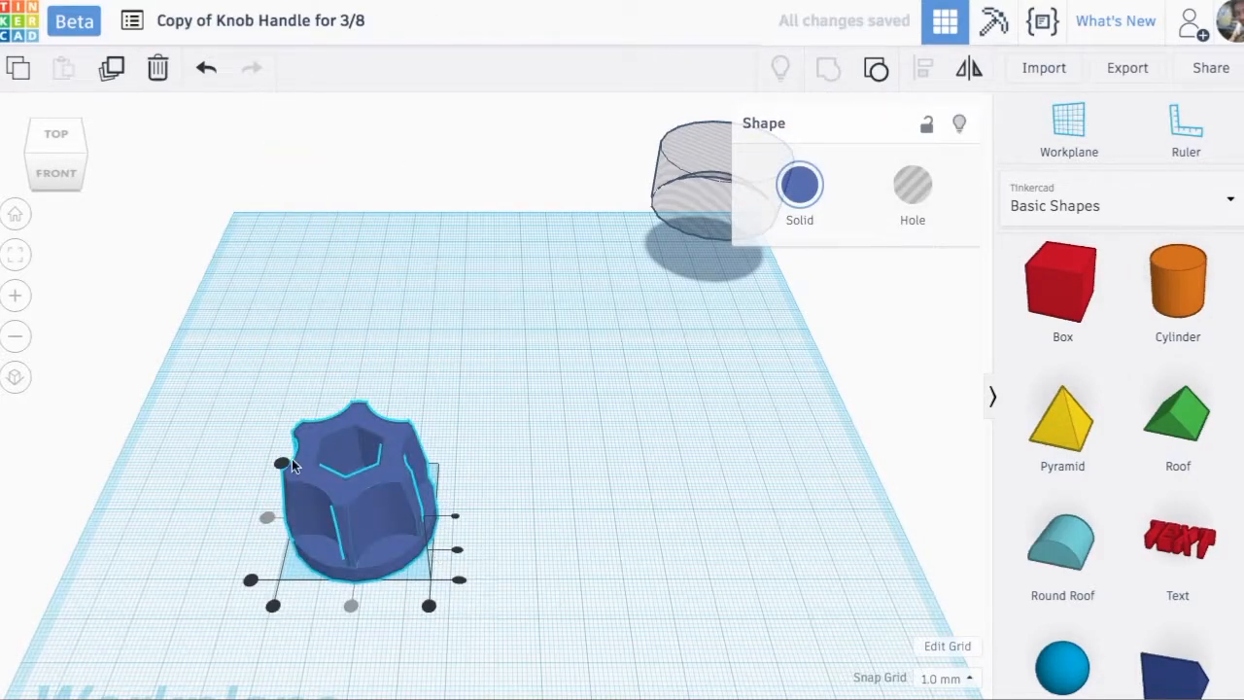
left_click(15, 255)
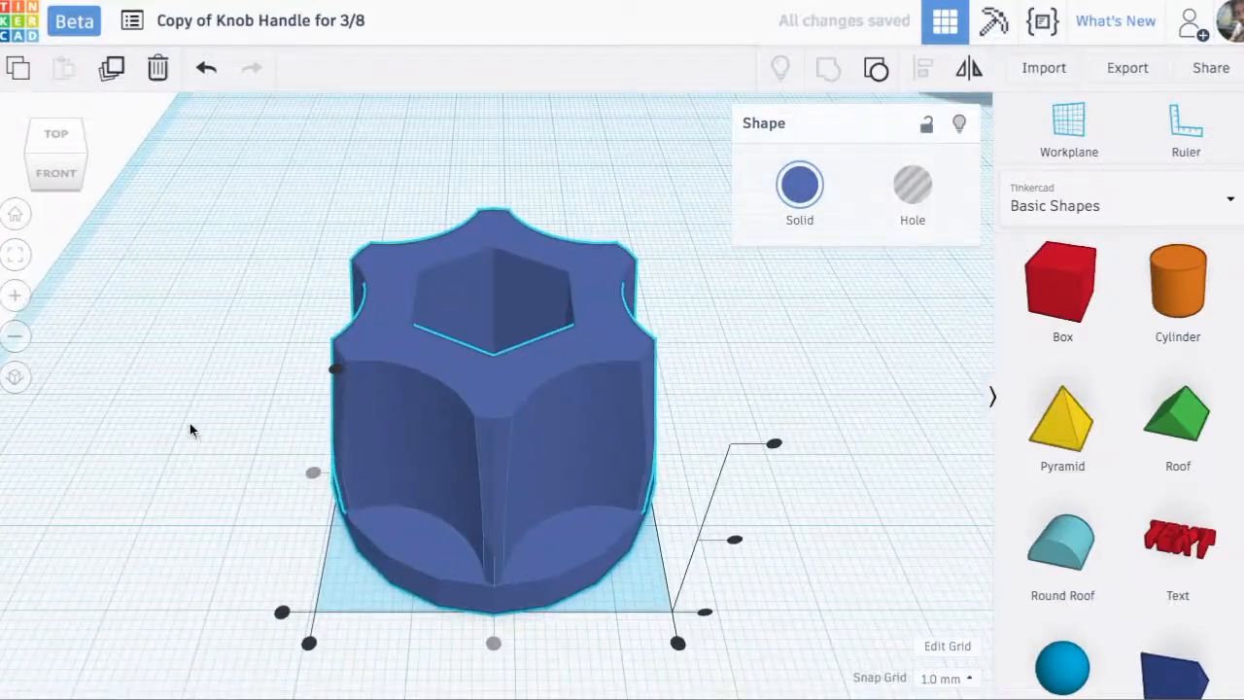
right_click_drag(210, 444, 185, 460)
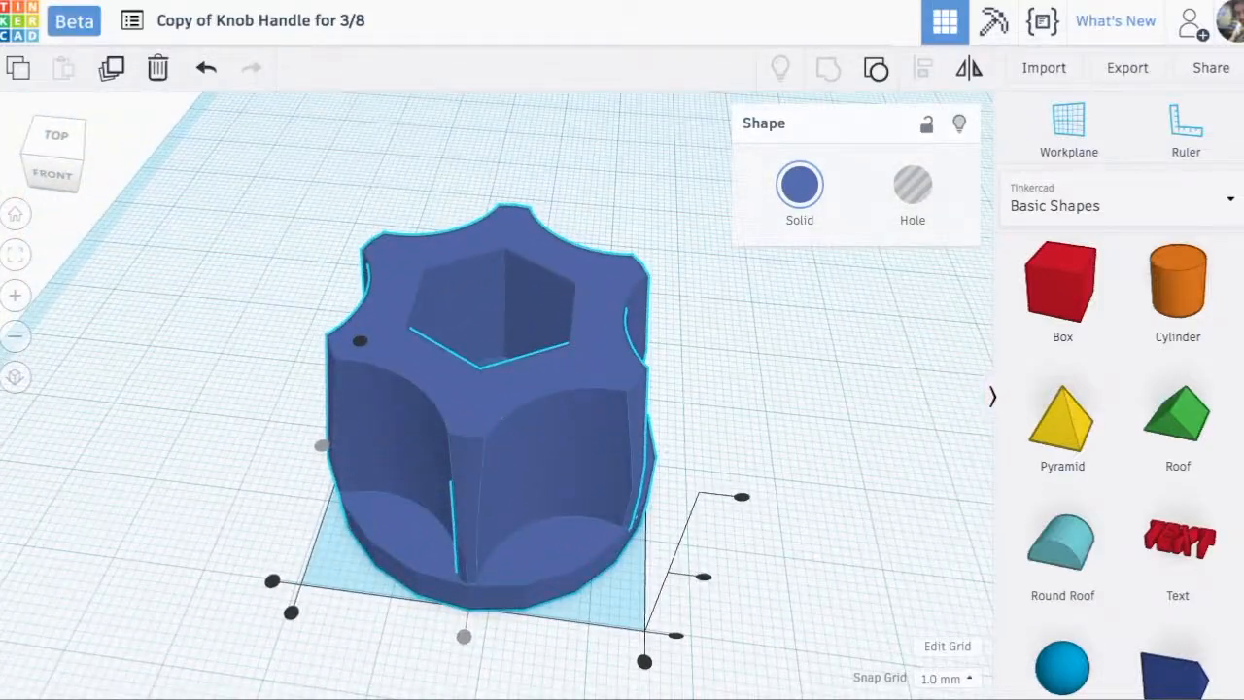
Move the remaining dome-recessed cylindrical hole from the back of the workplane over the upper part of the knob body.
left_click(15, 214)
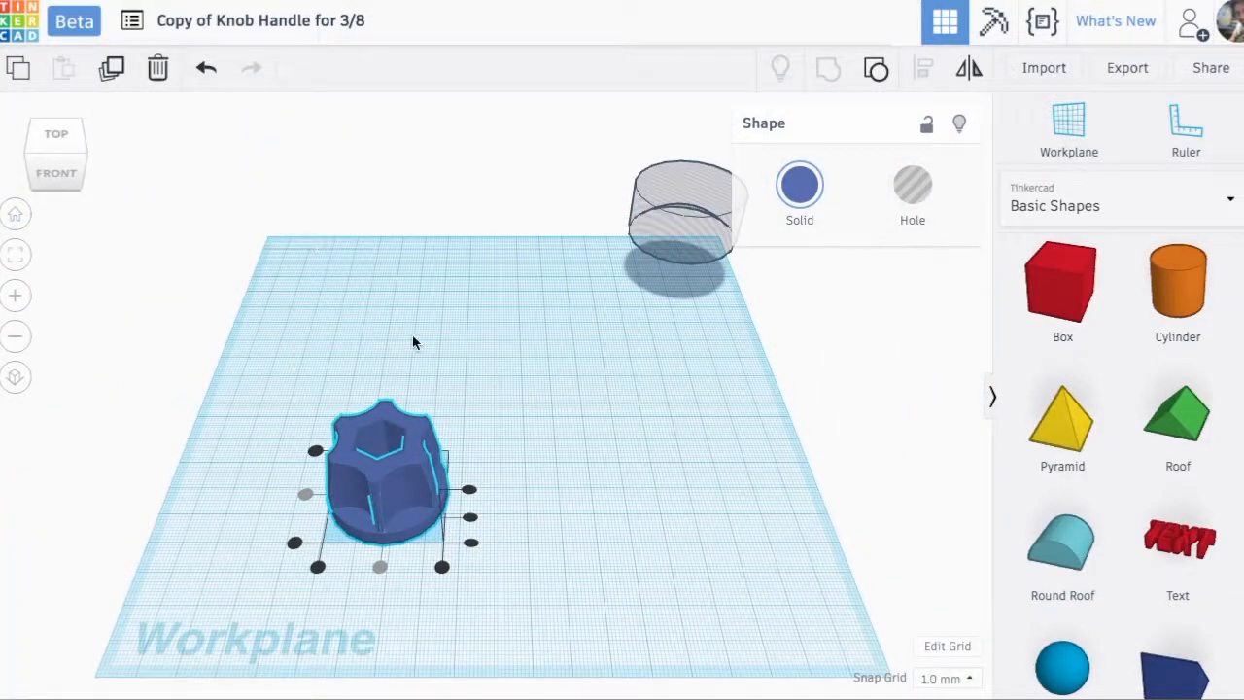
left_click(460, 309)
left_click_drag(682, 220, 595, 459)
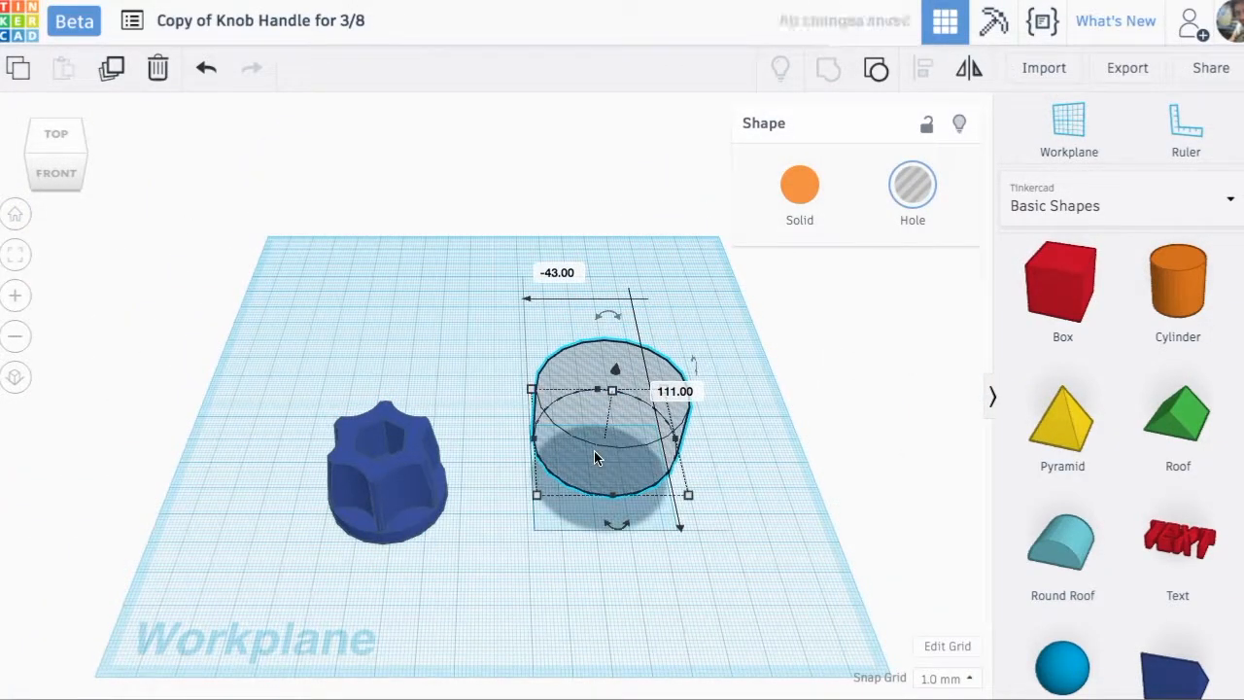
right_click_drag(591, 584, 591, 531)
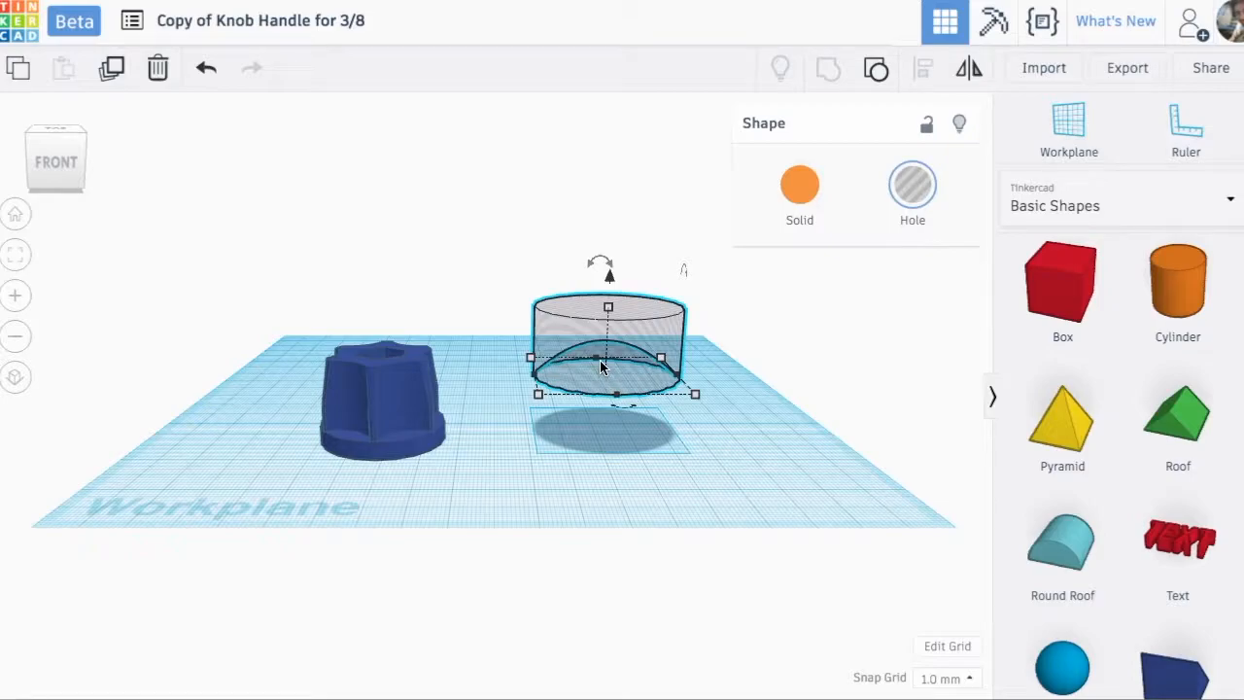
left_click_drag(632, 352, 389, 352)
Centre the dome-recessed hole on the knob body along both horizontal axes and group them to round off the knob's top edge.
scroll(452, 396, "up", 5)
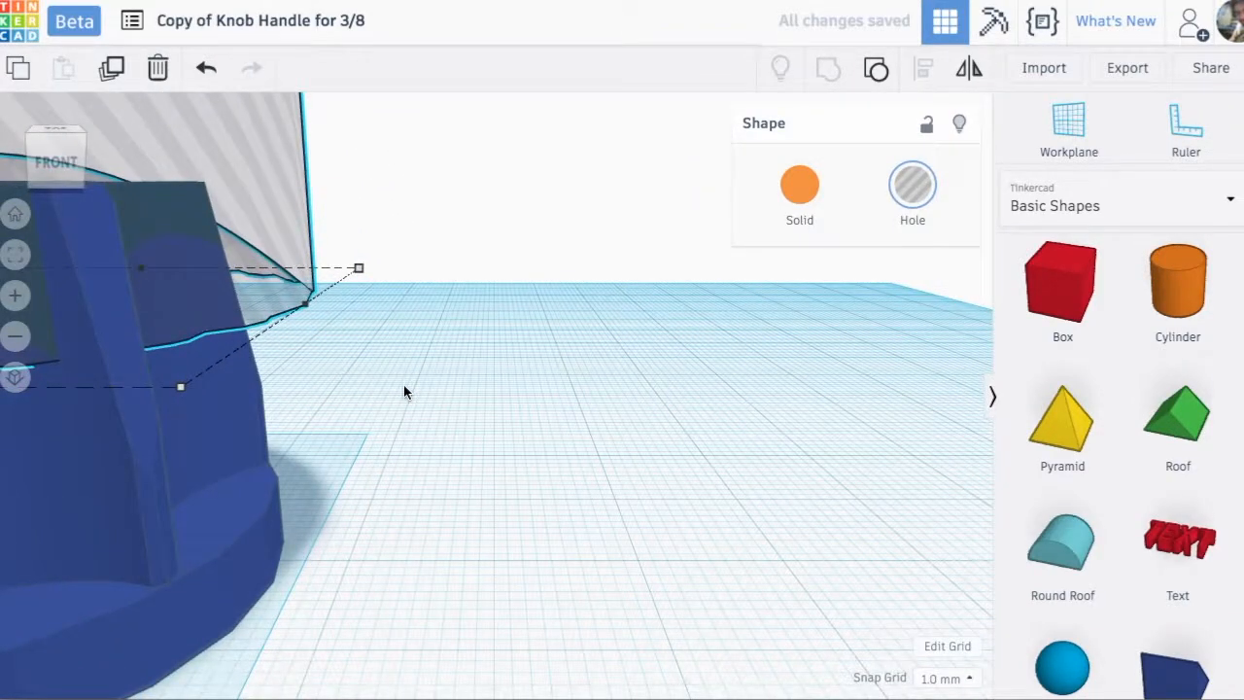
scroll(404, 385, "down", 4)
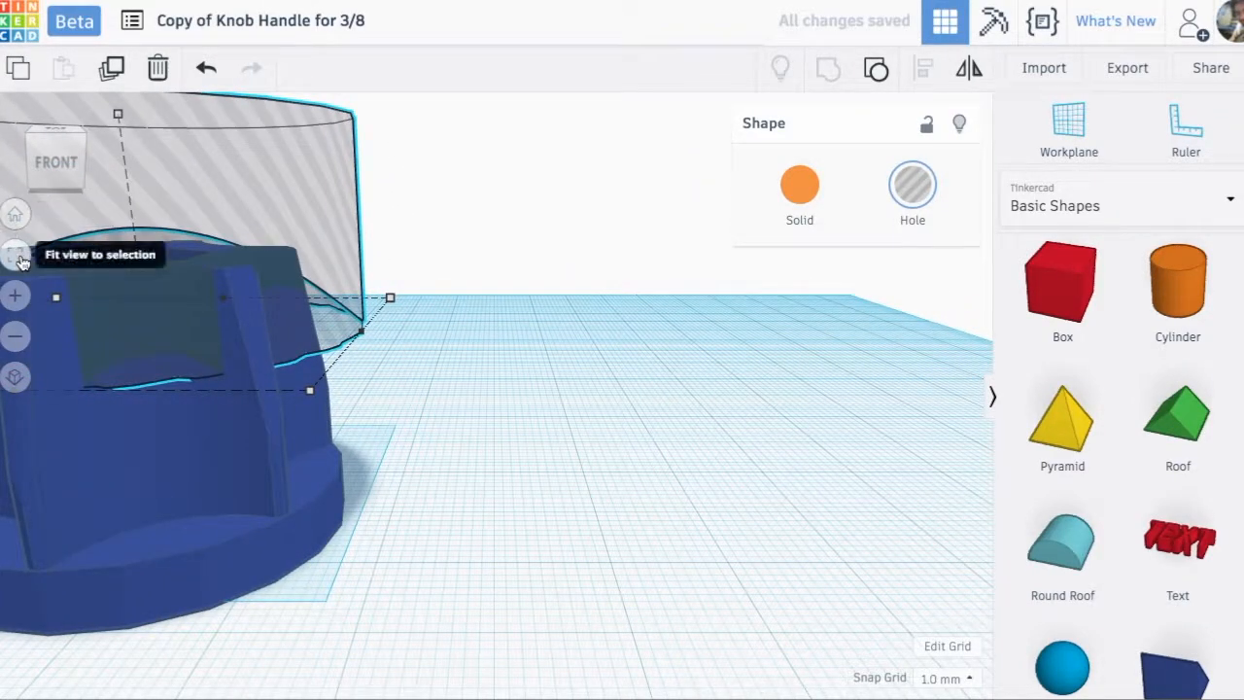
left_click(14, 254)
scroll(194, 302, "down", 3)
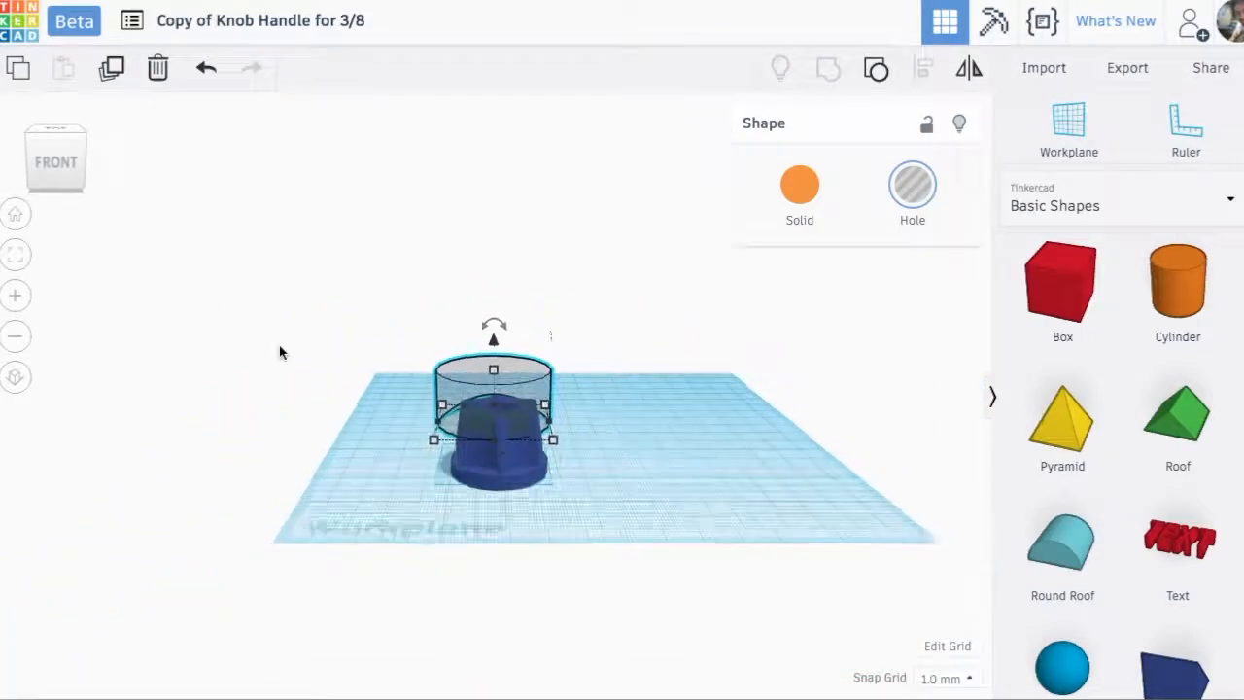
left_click_drag(498, 412, 621, 545)
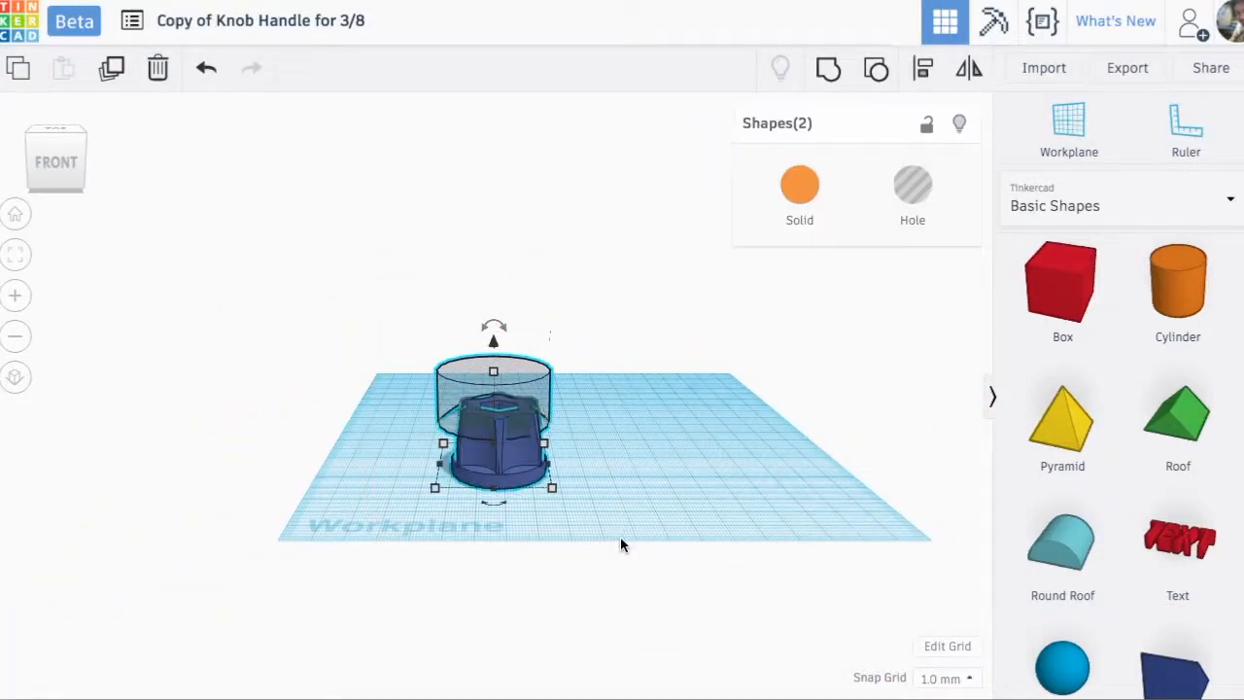
left_click(922, 68)
left_click(493, 503)
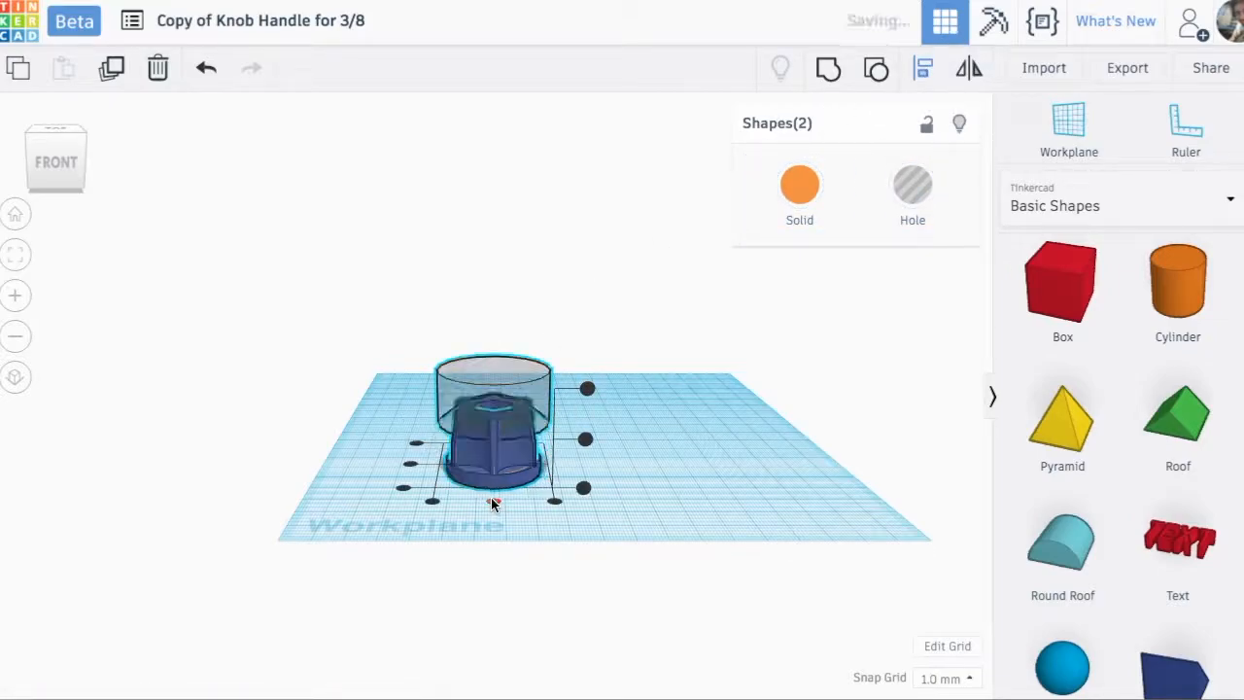
left_click(409, 464)
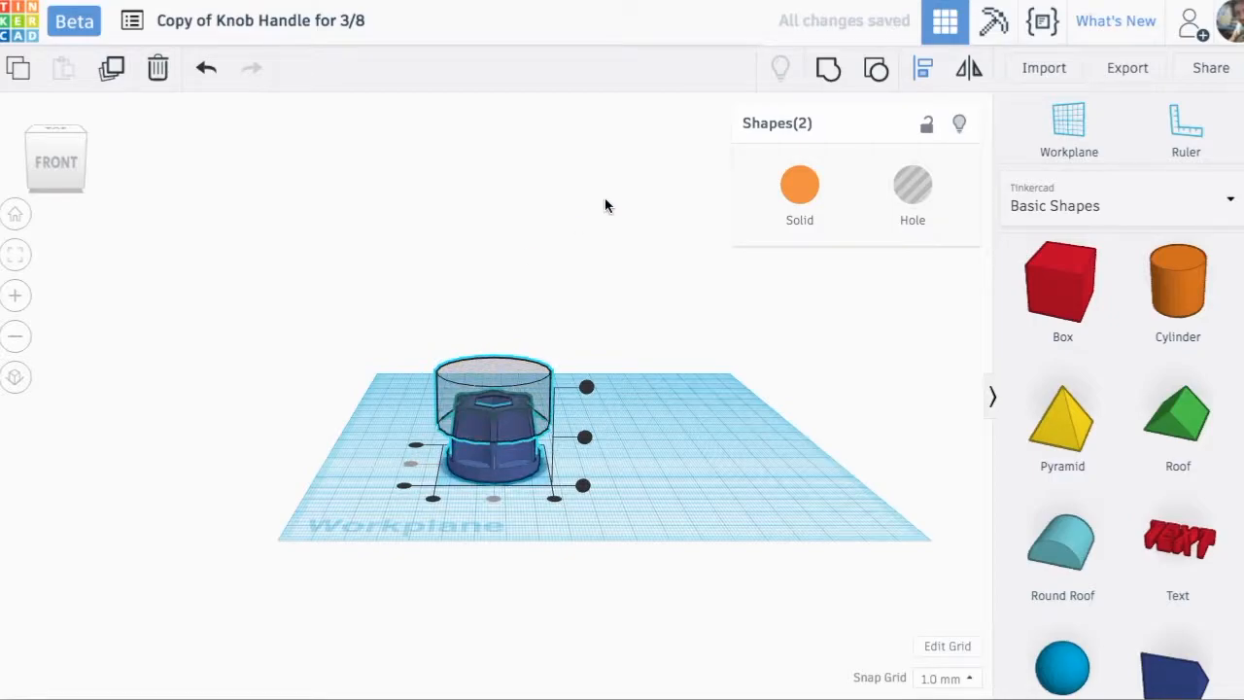
left_click(828, 70)
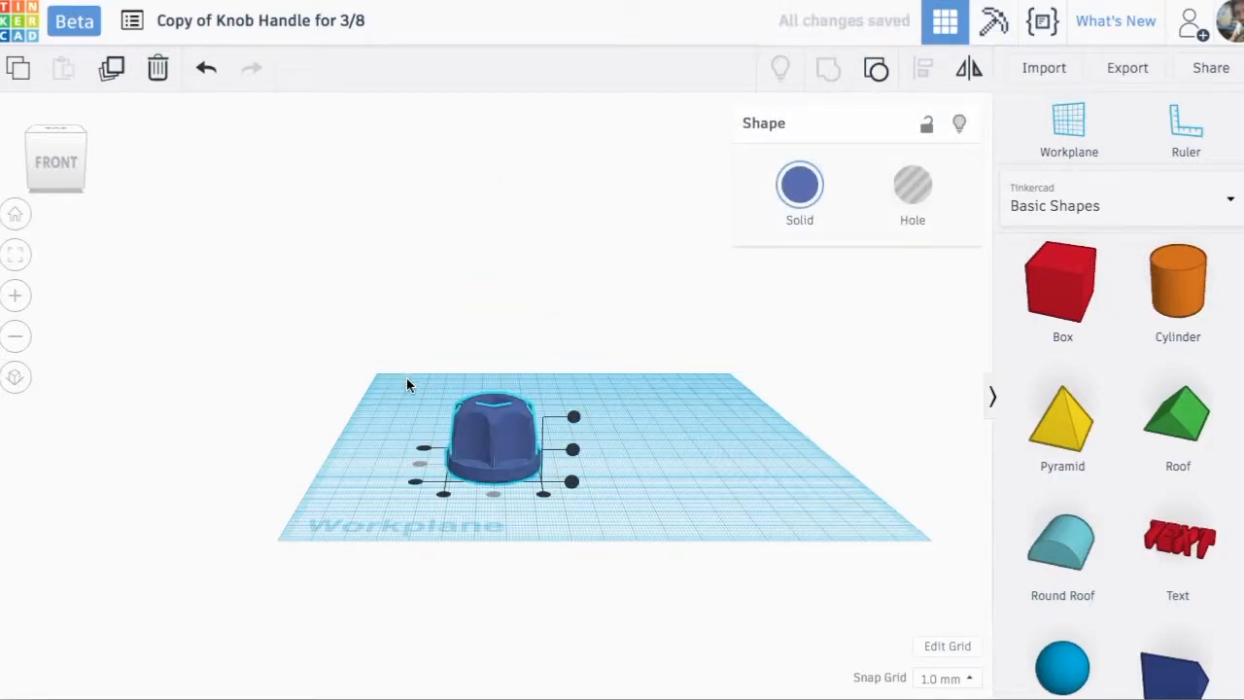
Inspect the finished knob up close and check the download options for the design without exporting a file.
scroll(407, 381, "up", 8)
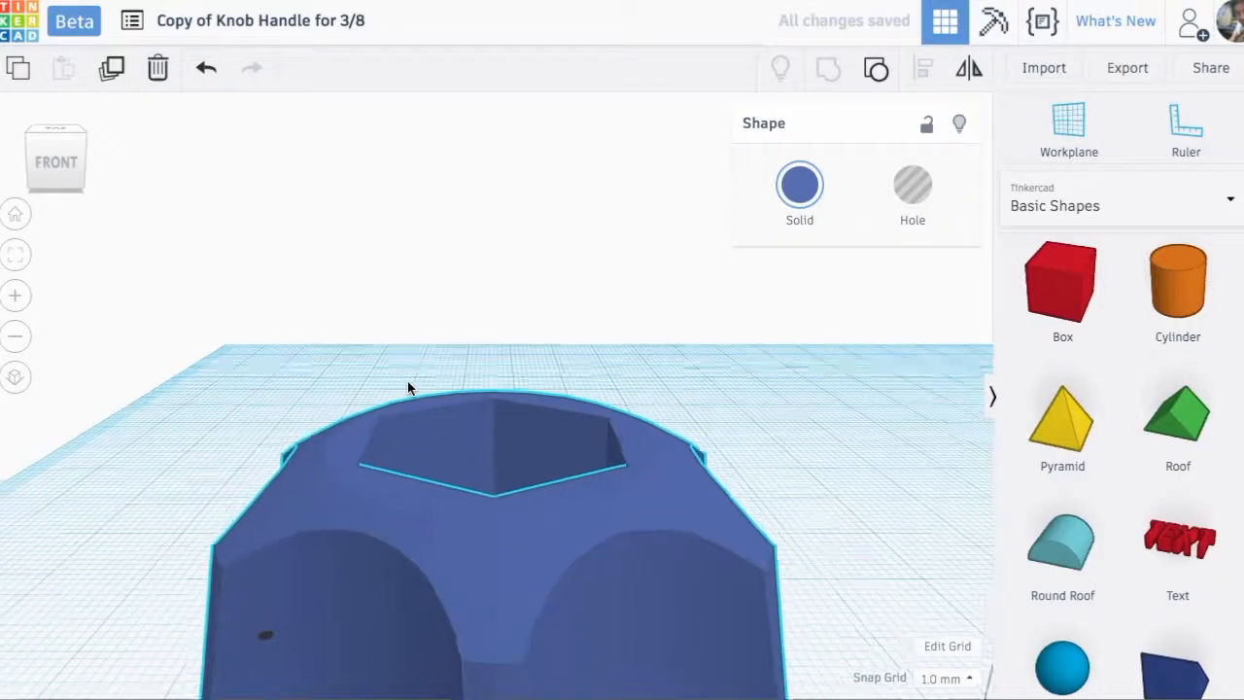
scroll(260, 403, "down", 1)
left_click(255, 405)
right_click_drag(251, 405, 235, 451)
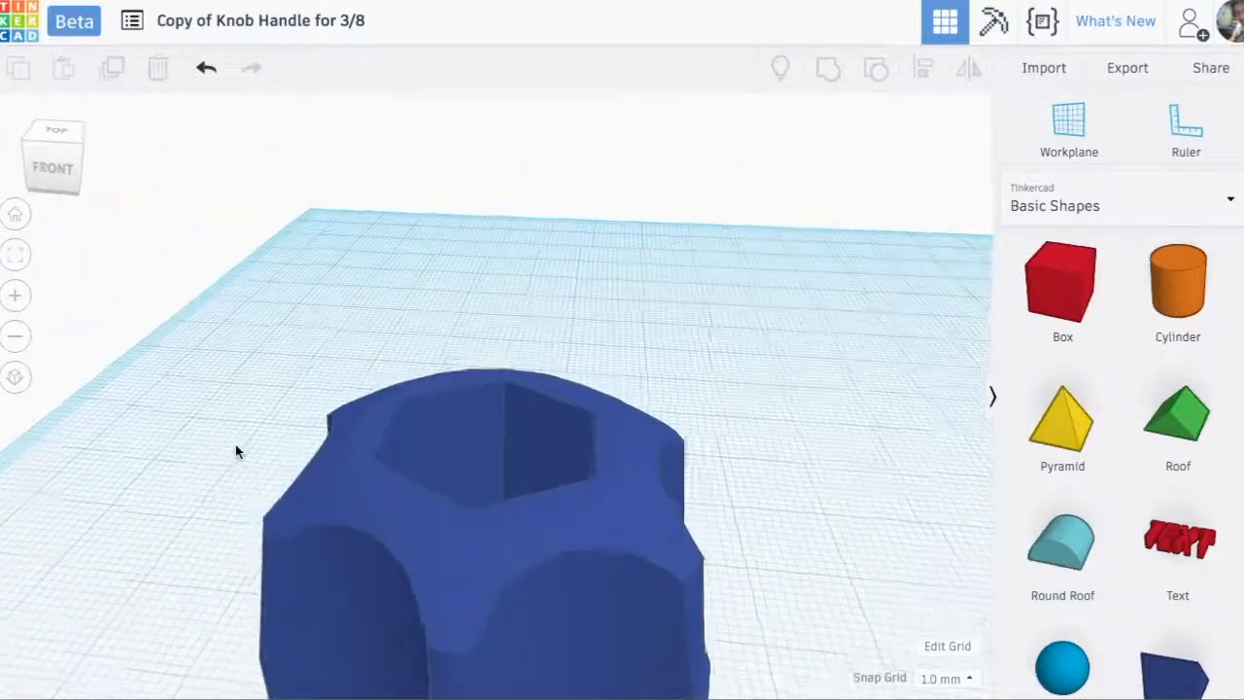
left_click(20, 254)
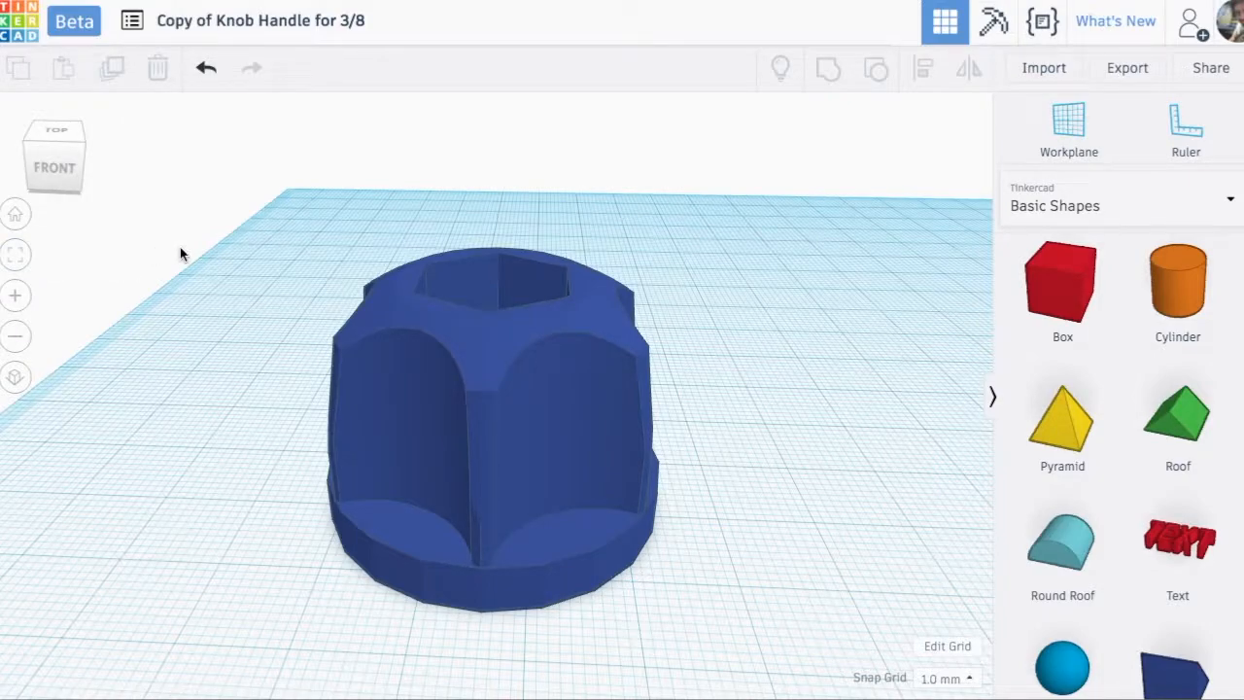
left_click(1125, 75)
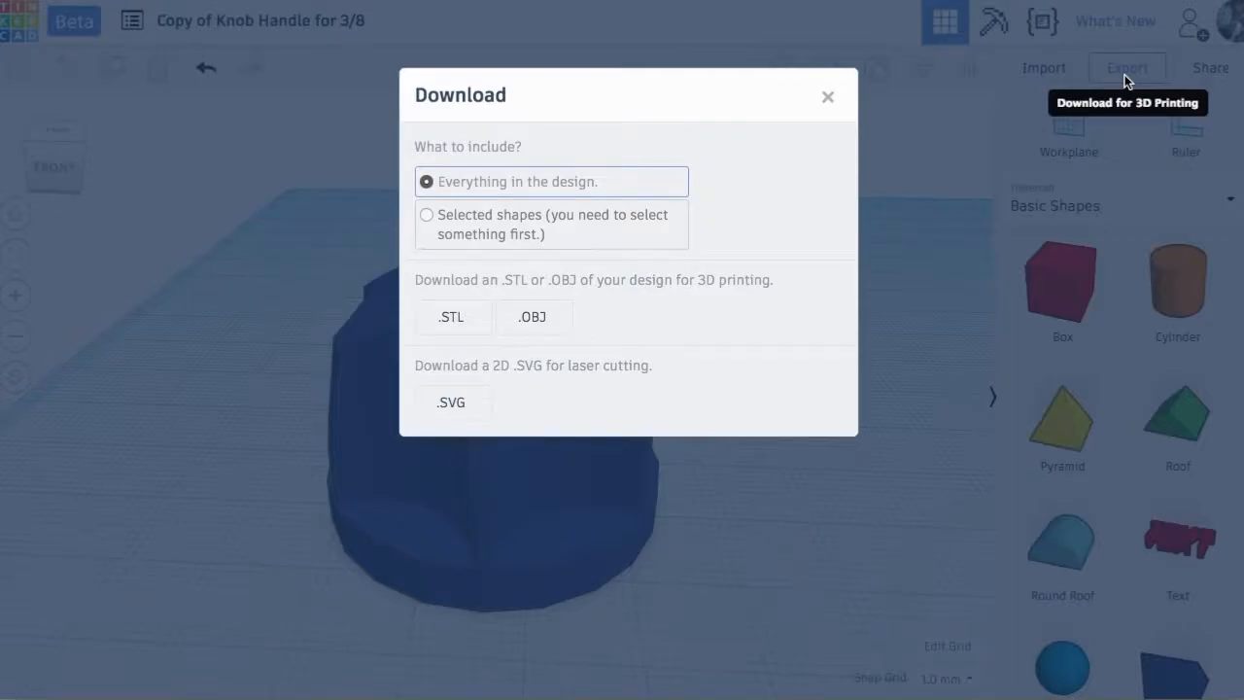
left_click(825, 99)
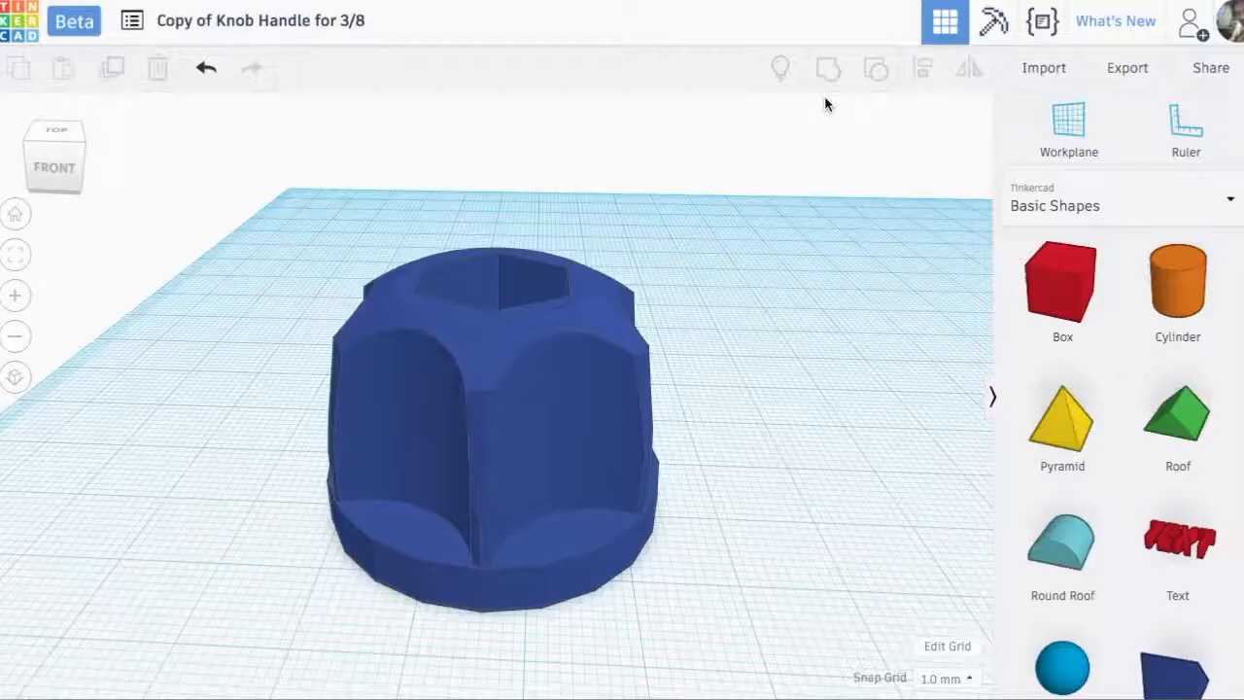